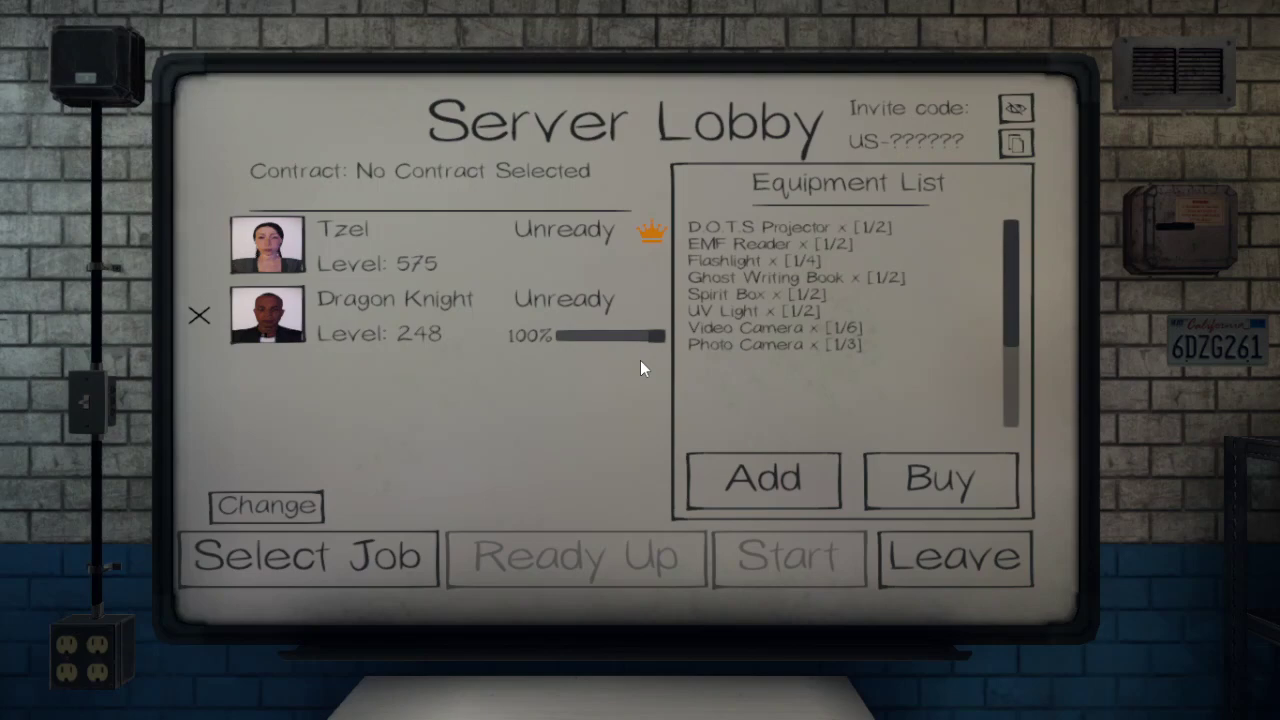
# Step: Enter the equipment store, browse the first items, and buy more thermometers
pyautogui.click(773, 486)
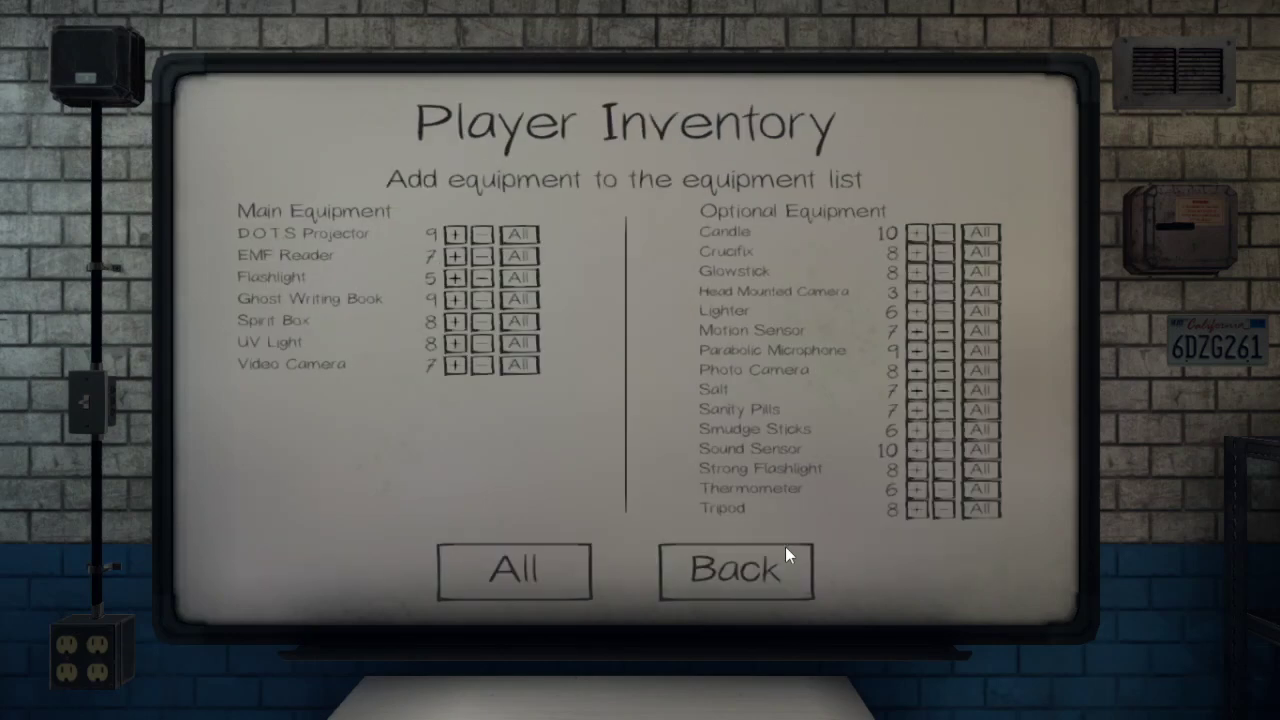
pyautogui.click(760, 575)
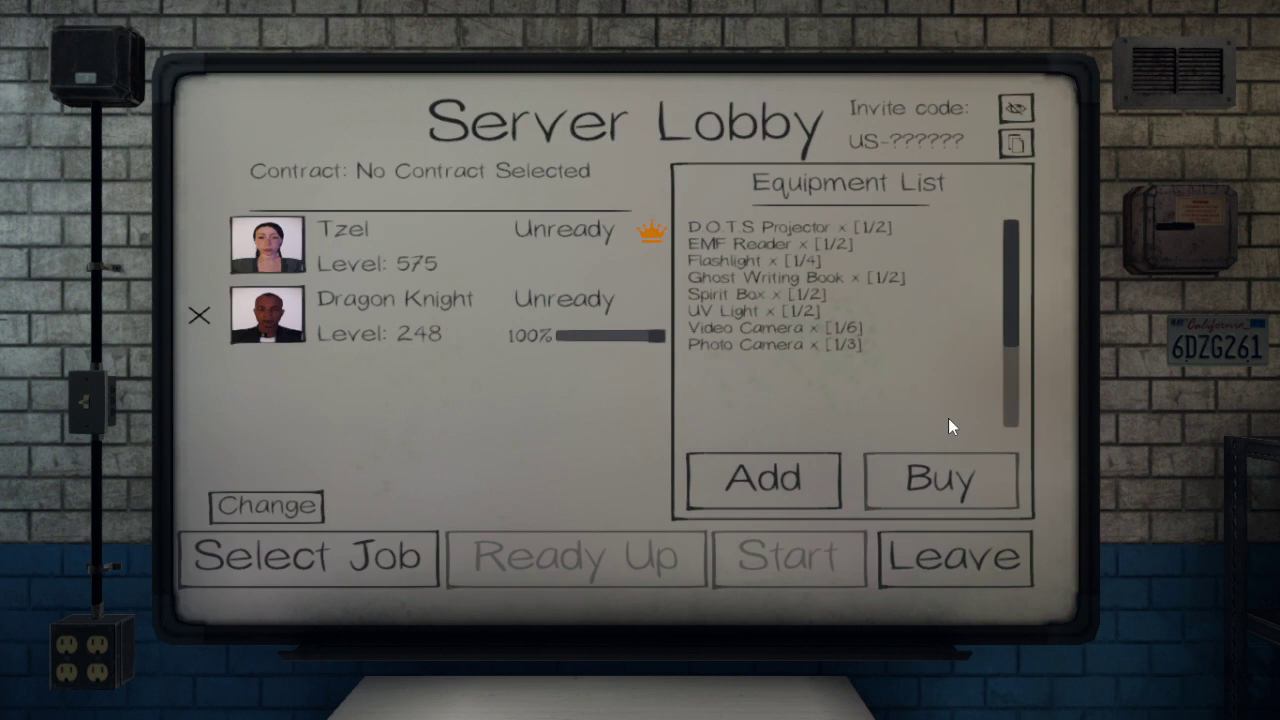
pyautogui.click(940, 480)
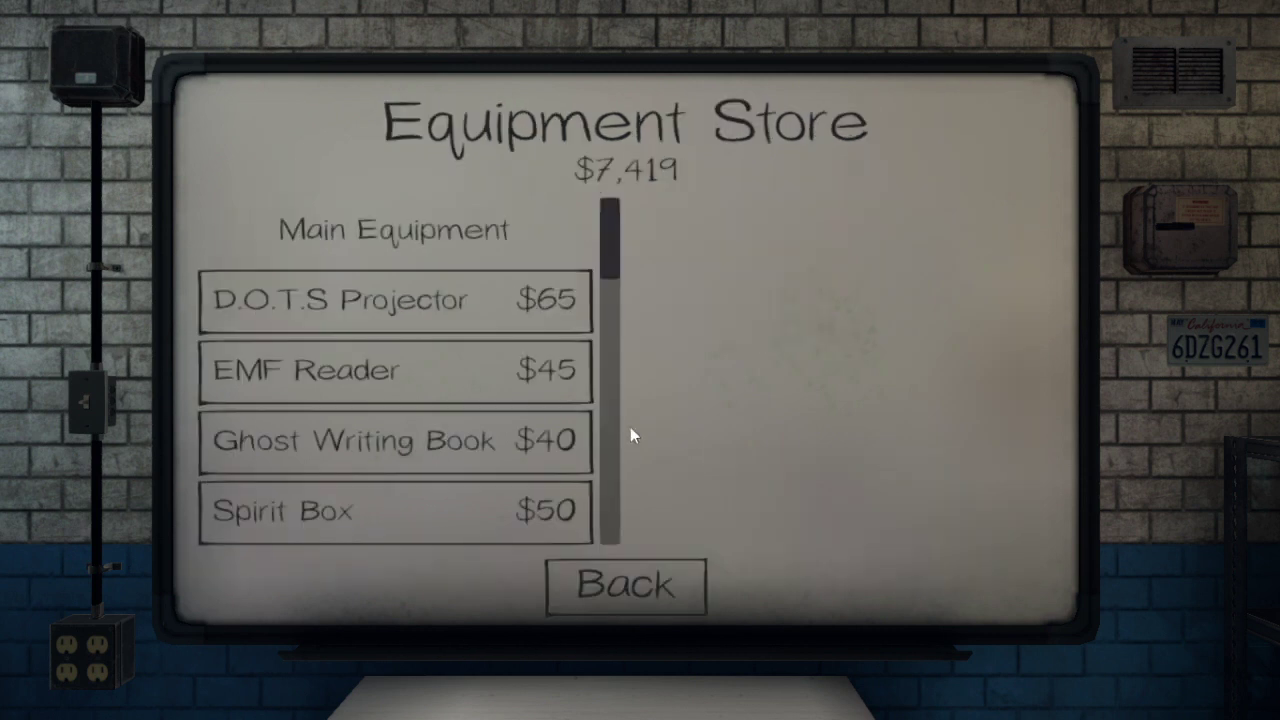
pyautogui.click(512, 311)
pyautogui.click(512, 368)
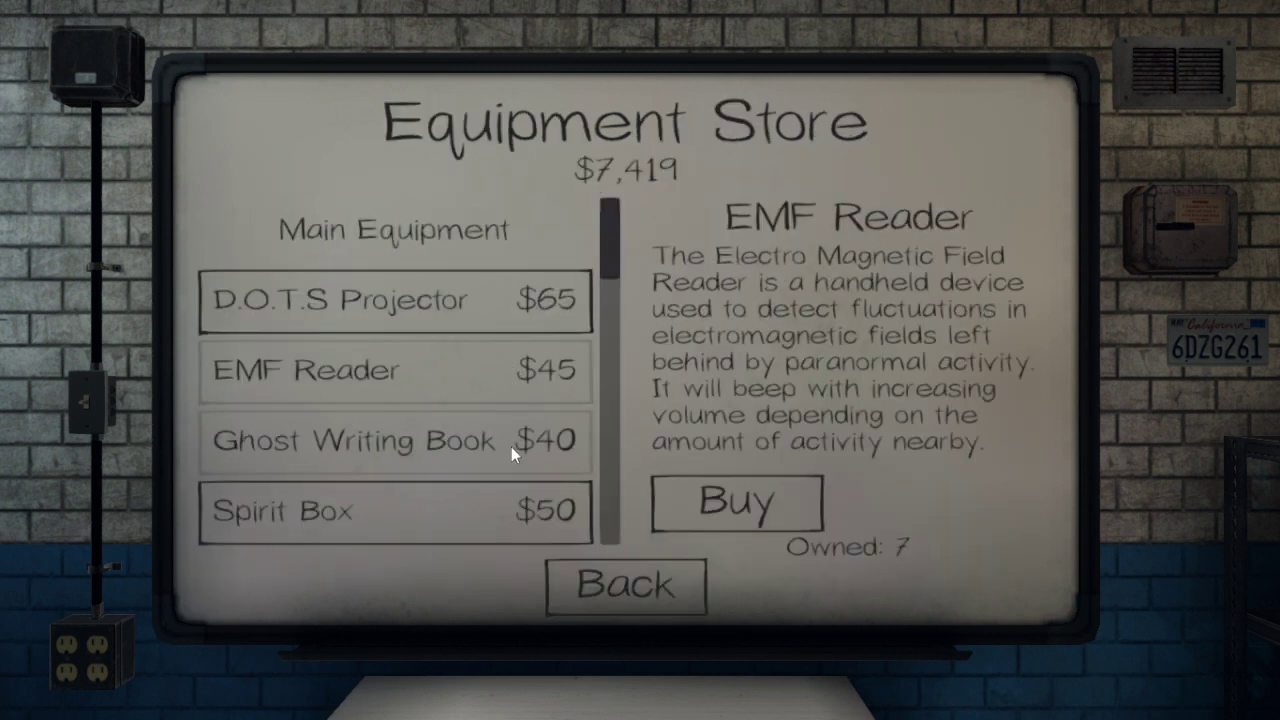
pyautogui.click(511, 446)
pyautogui.scroll(-2, 522, 446)
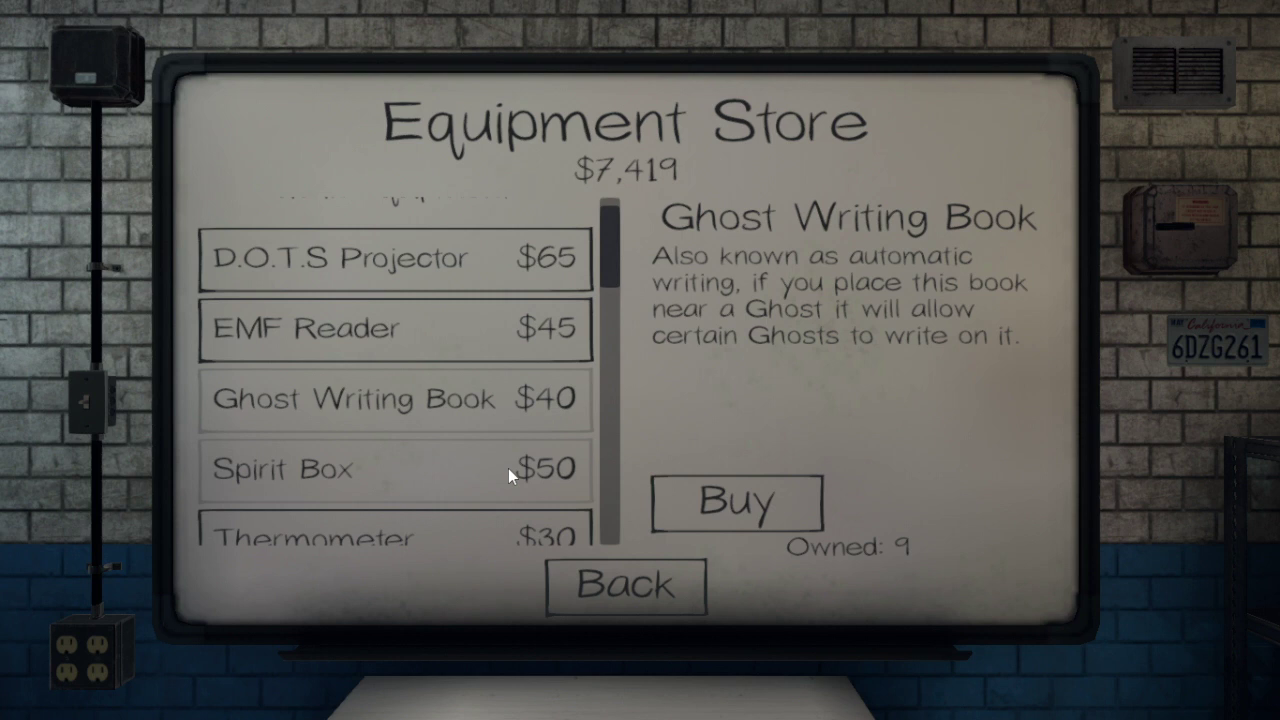
pyautogui.scroll(-1, 520, 480)
pyautogui.click(514, 492)
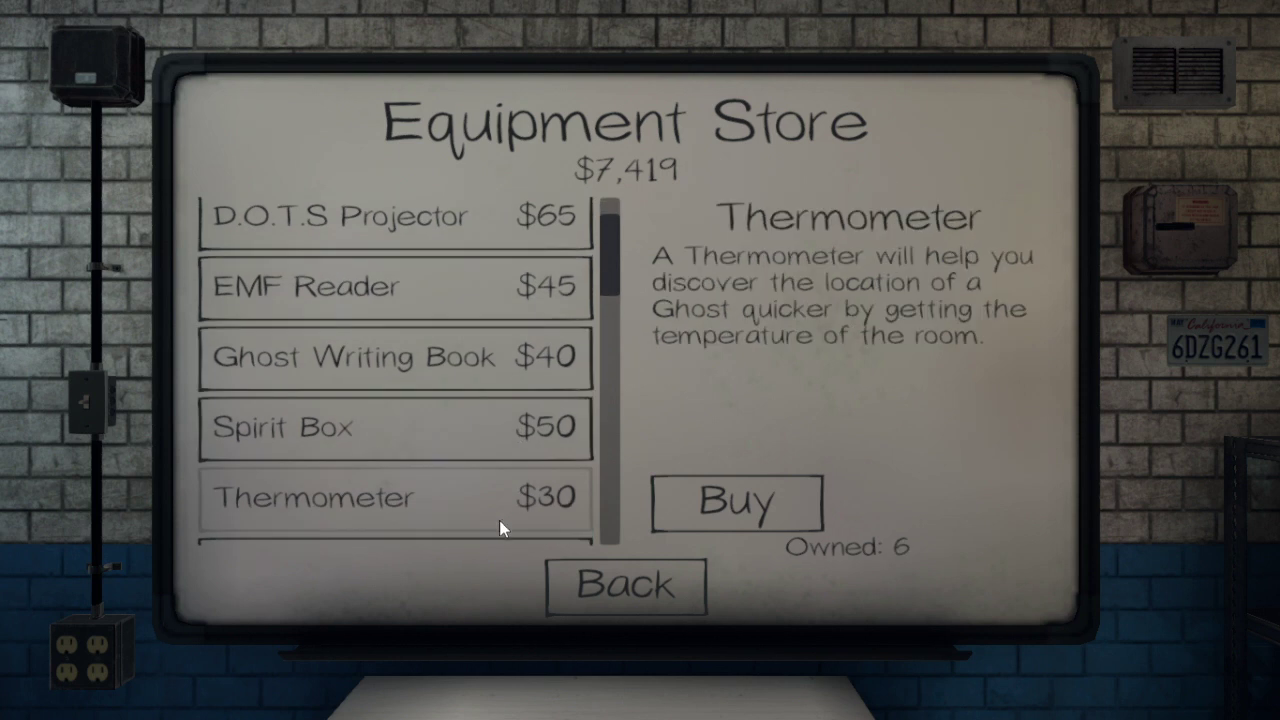
pyautogui.scroll(-1, 514, 495)
pyautogui.click(786, 507)
pyautogui.click(786, 507)
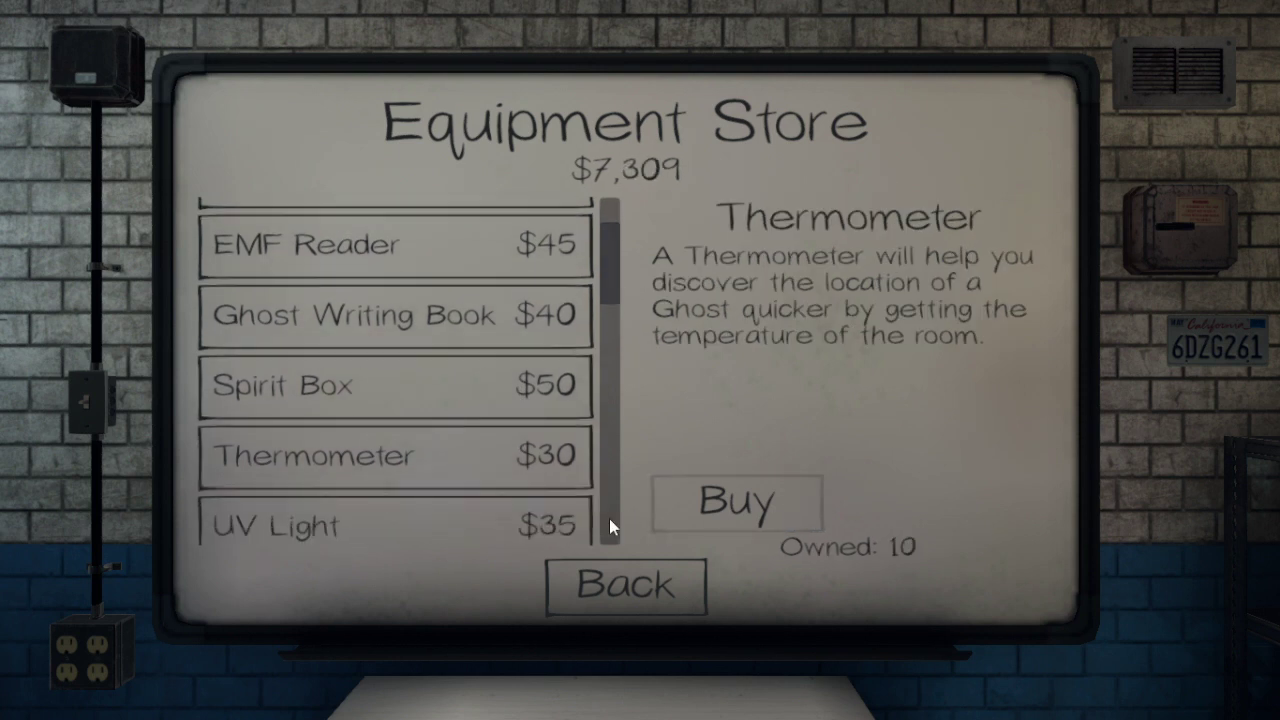
# Step: Browse the UV Light, Video Camera and Candle, then buy two more crucifixes
pyautogui.click(464, 521)
pyautogui.scroll(-2, 520, 521)
pyautogui.click(584, 492)
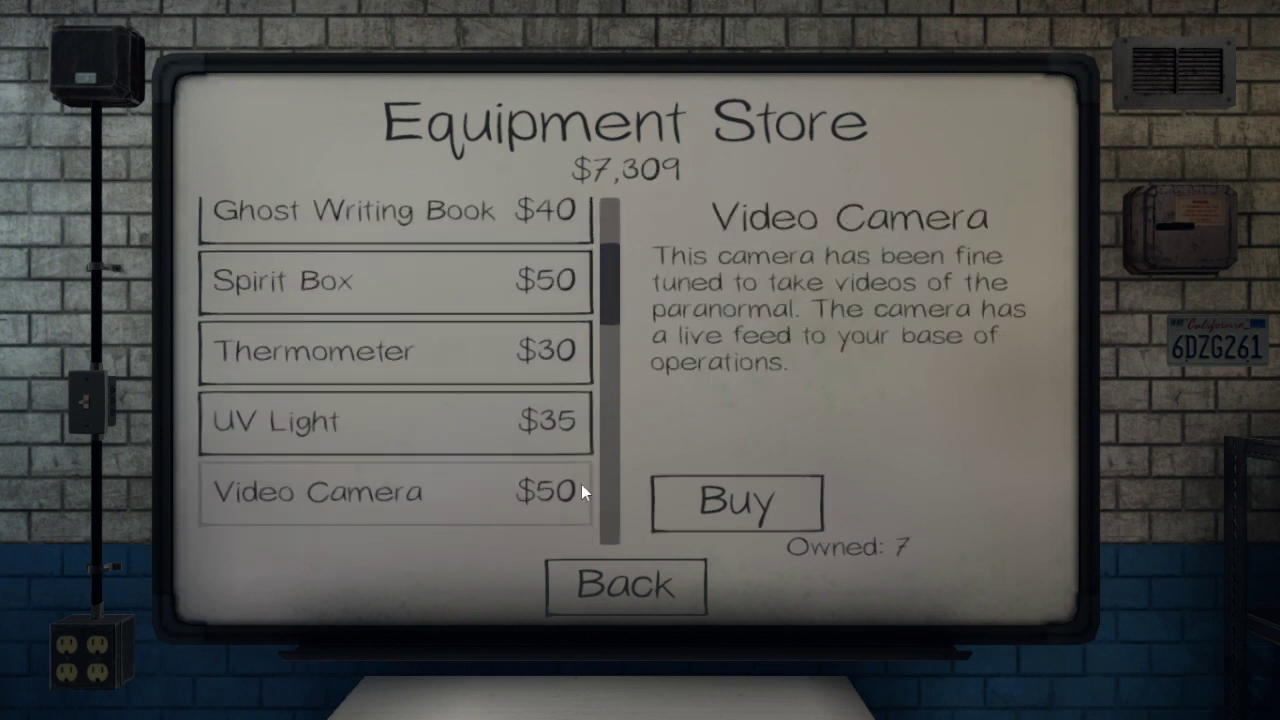
pyautogui.scroll(-2, 581, 466)
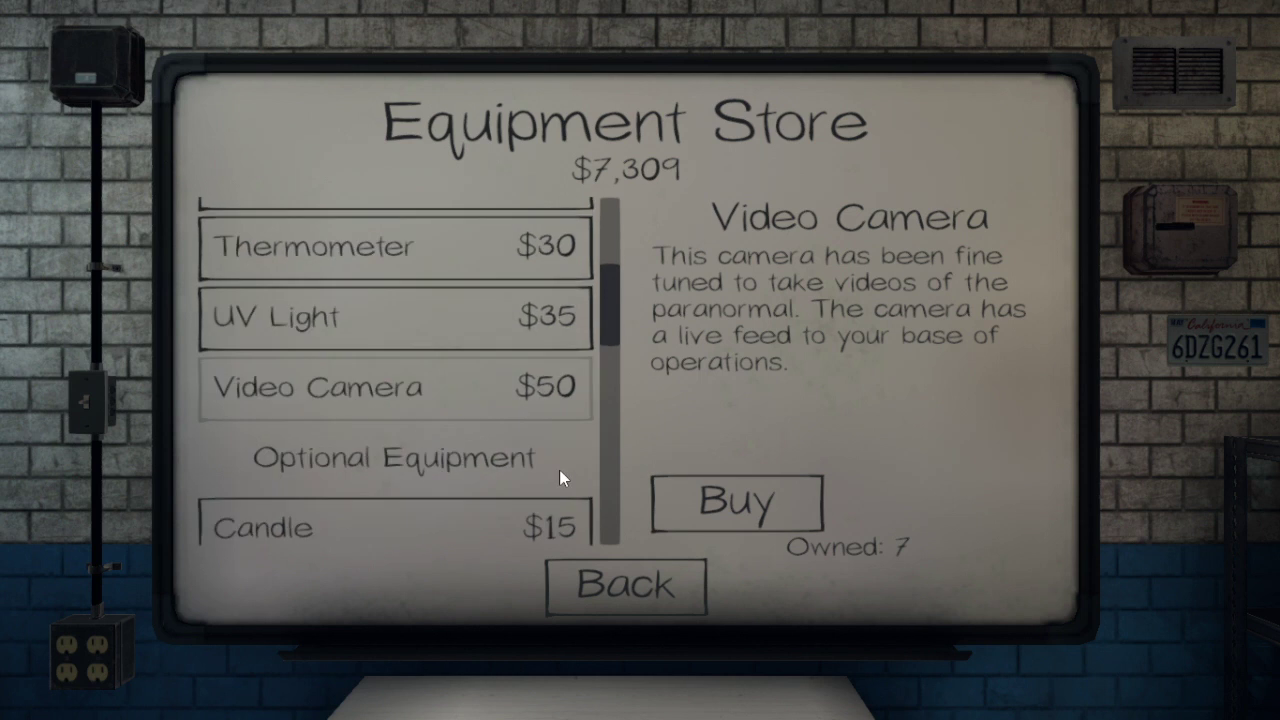
pyautogui.scroll(-2, 539, 477)
pyautogui.click(513, 434)
pyautogui.scroll(-2, 513, 434)
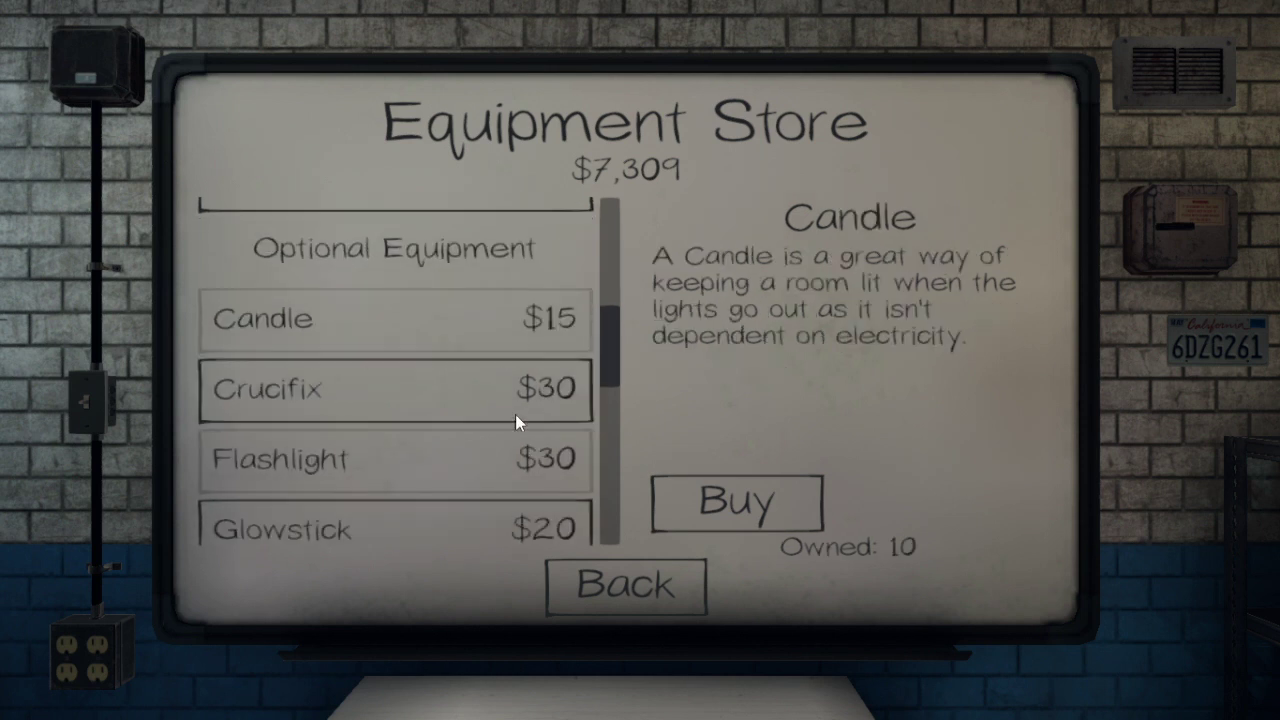
pyautogui.click(518, 400)
pyautogui.click(703, 489)
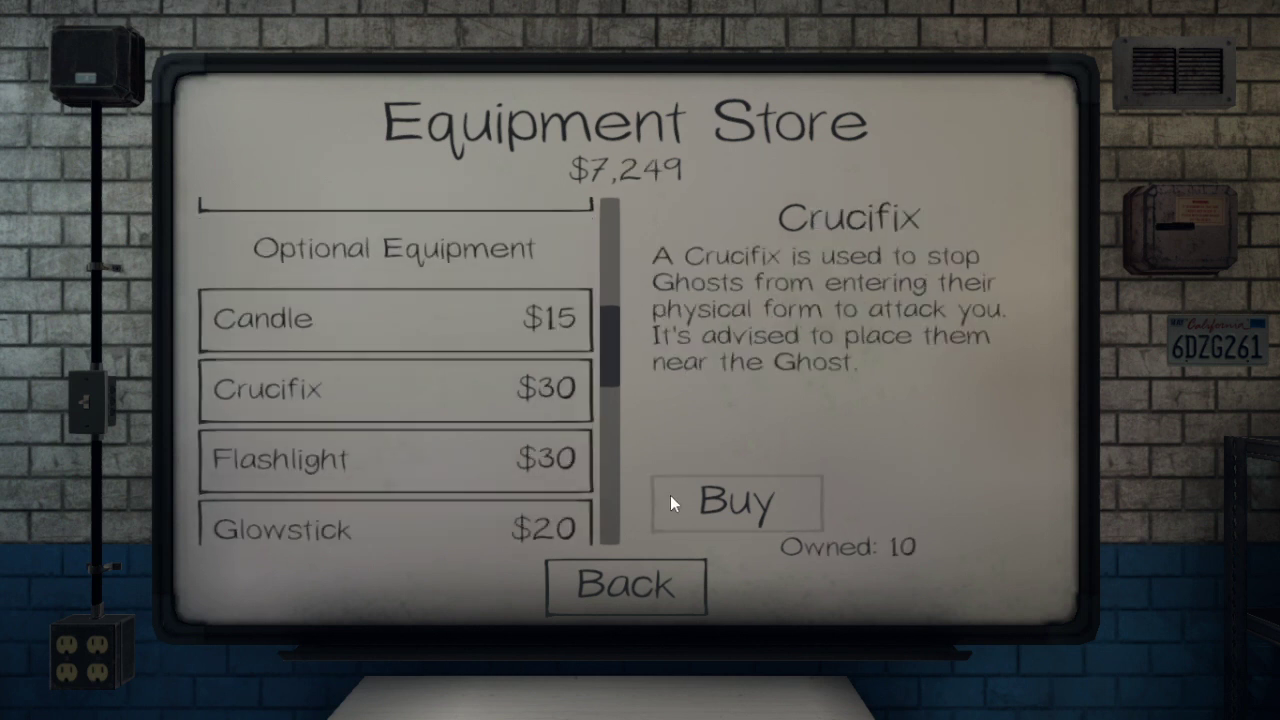
pyautogui.scroll(-1, 581, 492)
pyautogui.click(530, 472)
pyautogui.scroll(-1, 569, 481)
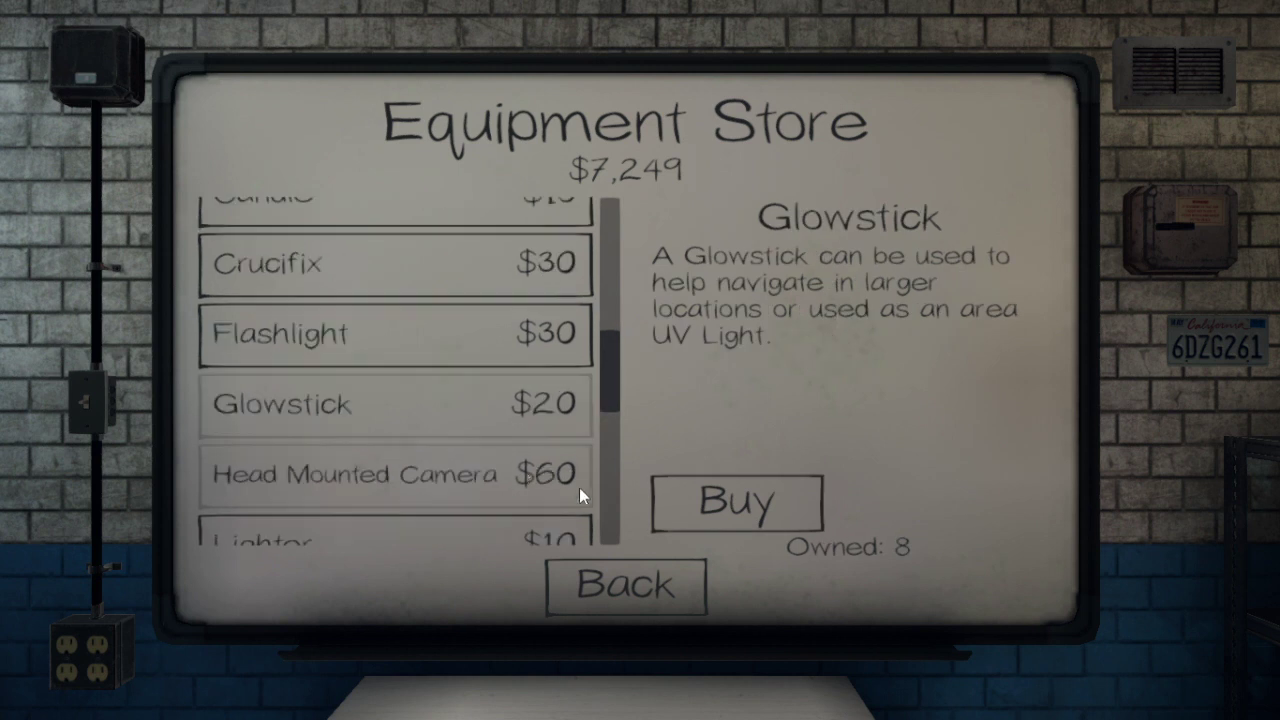
# Step: Buy several more Head Mounted Cameras and Lighters
pyautogui.click(520, 467)
pyautogui.scroll(-1, 554, 477)
pyautogui.click(700, 489)
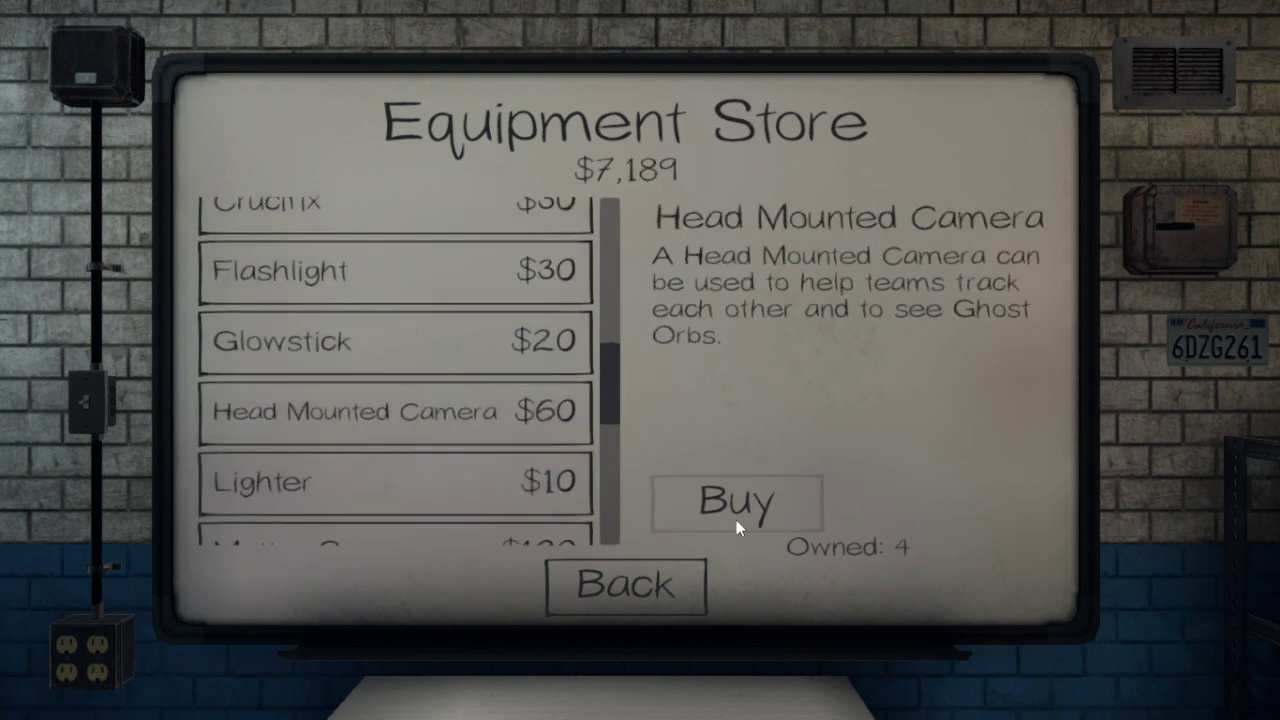
pyautogui.click(736, 520)
pyautogui.click(736, 520)
pyautogui.click(736, 528)
pyautogui.click(736, 528)
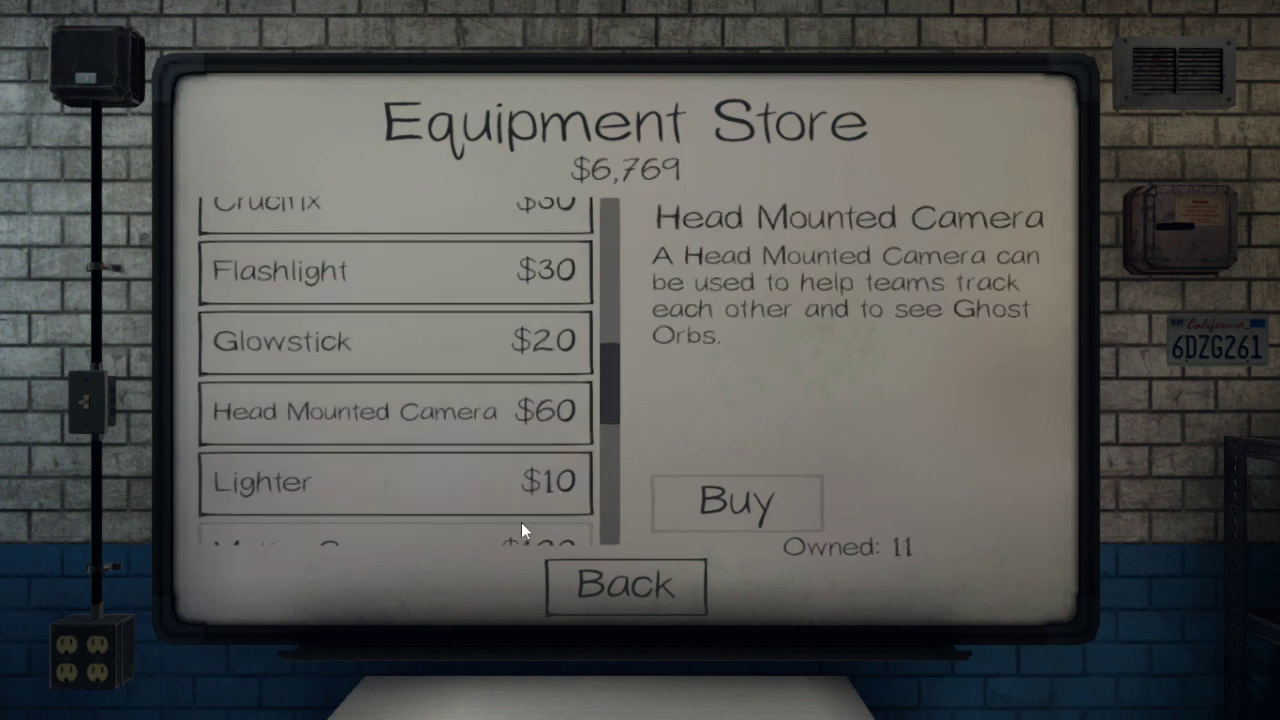
pyautogui.scroll(-1, 521, 522)
pyautogui.click(556, 408)
pyautogui.click(724, 511)
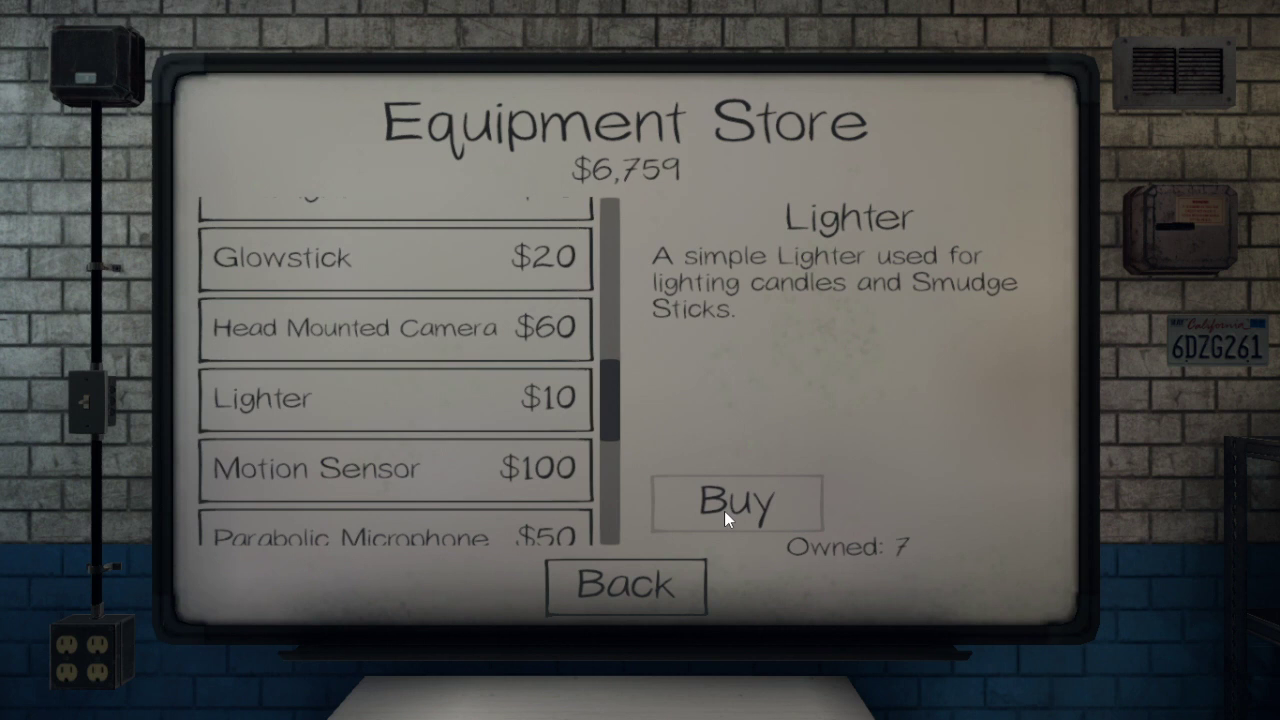
pyautogui.click(723, 510)
pyautogui.click(723, 510)
pyautogui.scroll(-1, 562, 507)
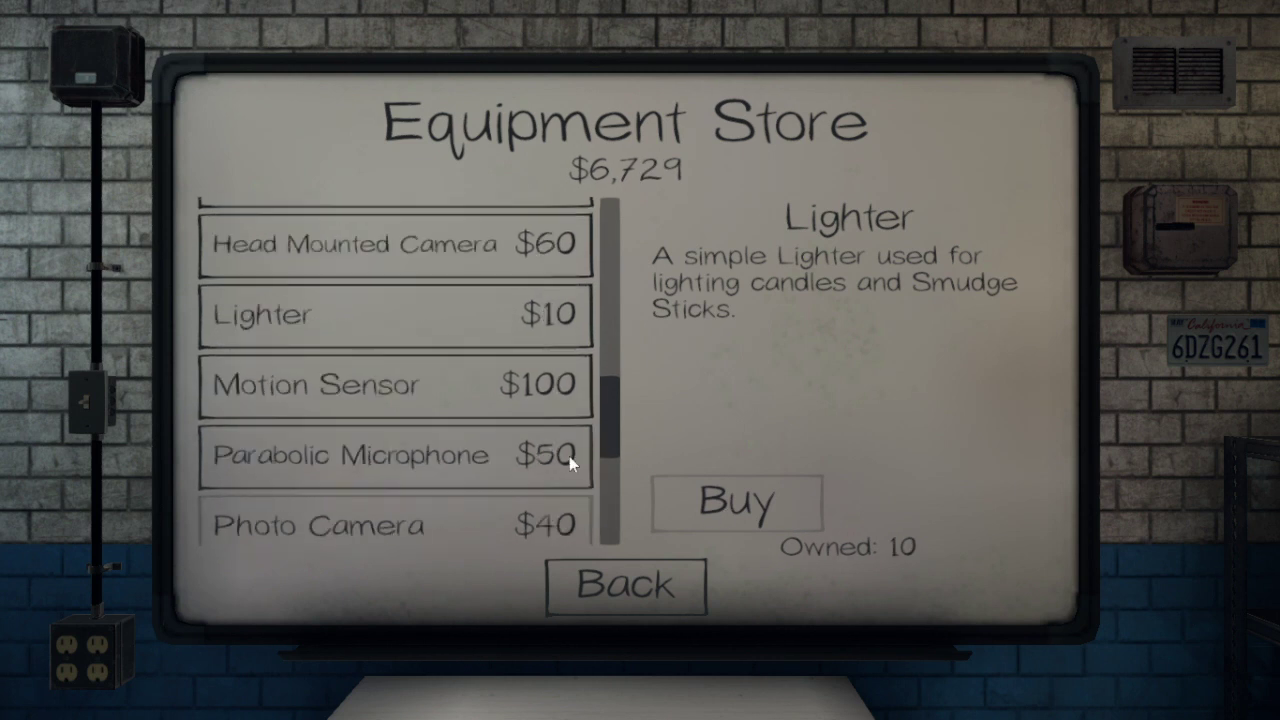
# Step: Buy more Motion Sensors and Smudge Sticks
pyautogui.click(567, 408)
pyautogui.click(733, 494)
pyautogui.click(733, 494)
pyautogui.click(734, 499)
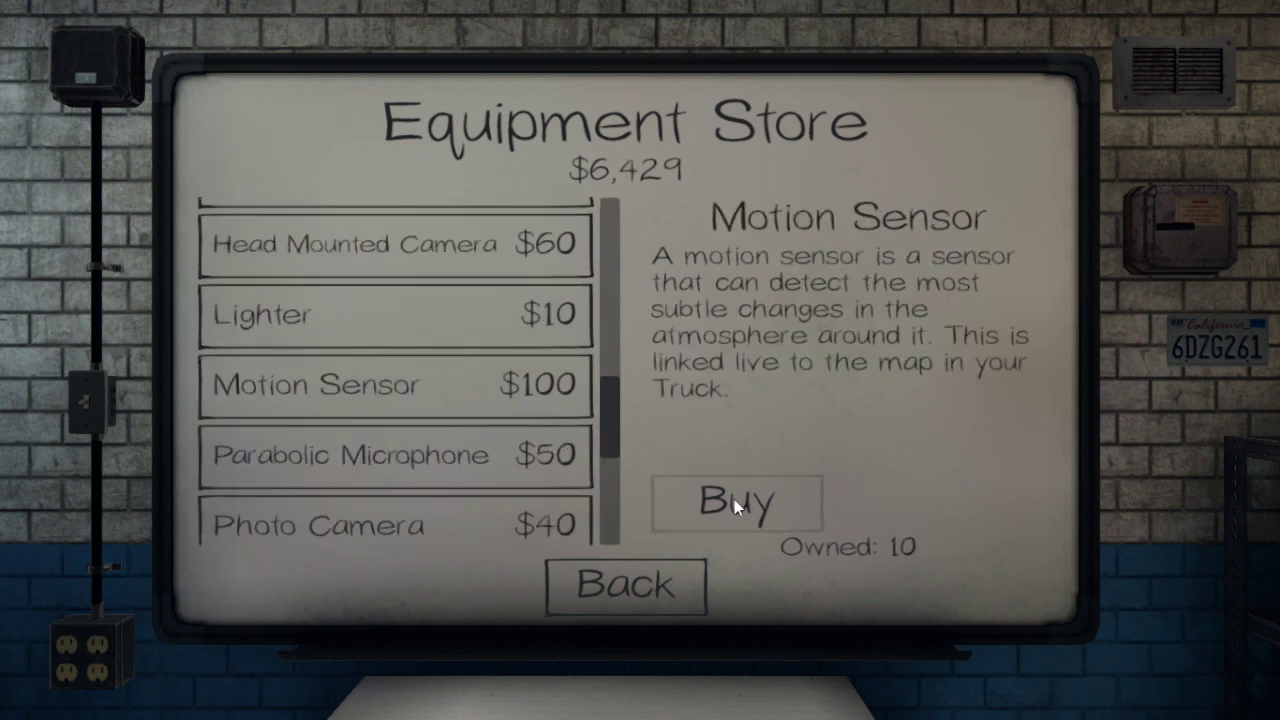
pyautogui.click(524, 478)
pyautogui.scroll(-1, 551, 474)
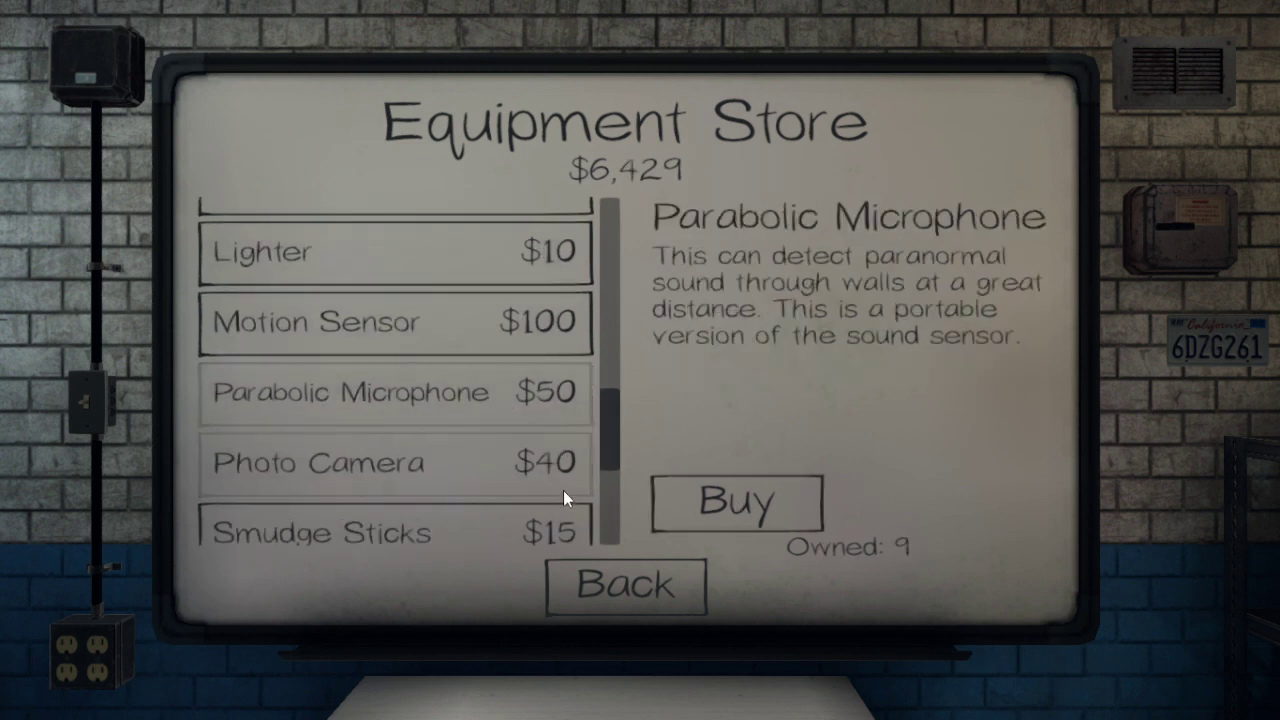
pyautogui.click(525, 454)
pyautogui.scroll(-1, 515, 482)
pyautogui.click(499, 423)
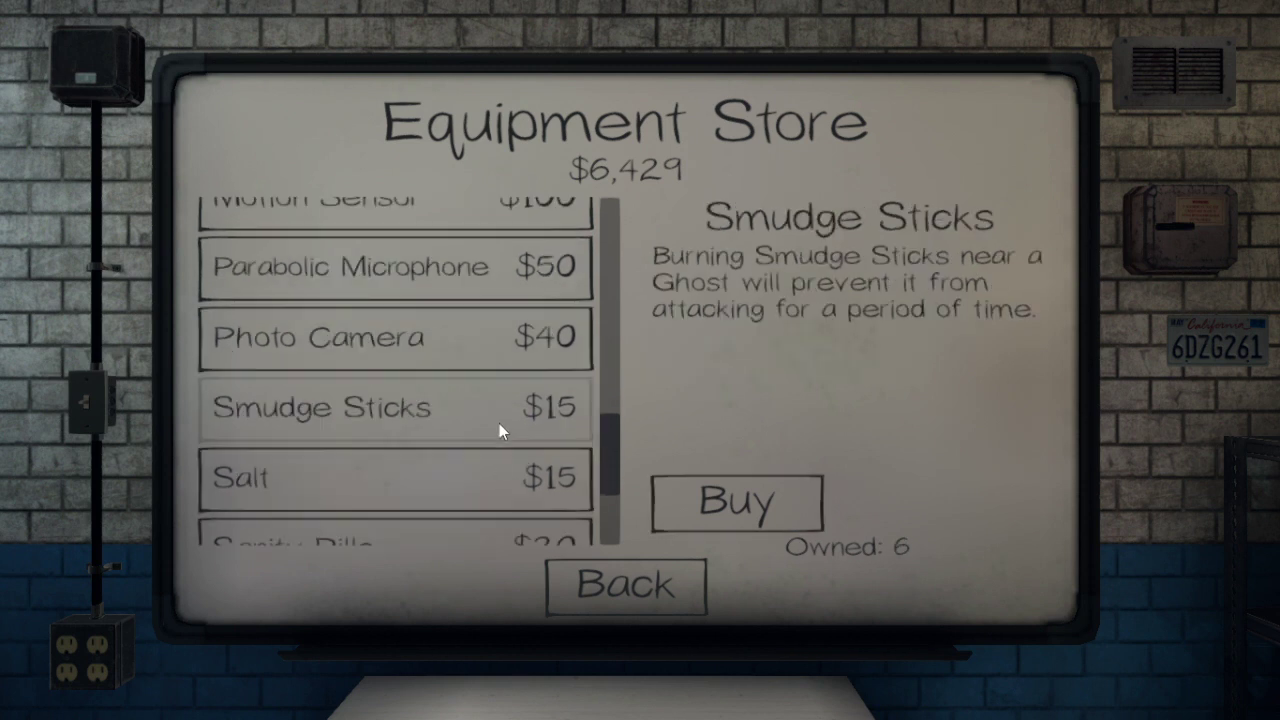
pyautogui.click(775, 498)
pyautogui.click(757, 503)
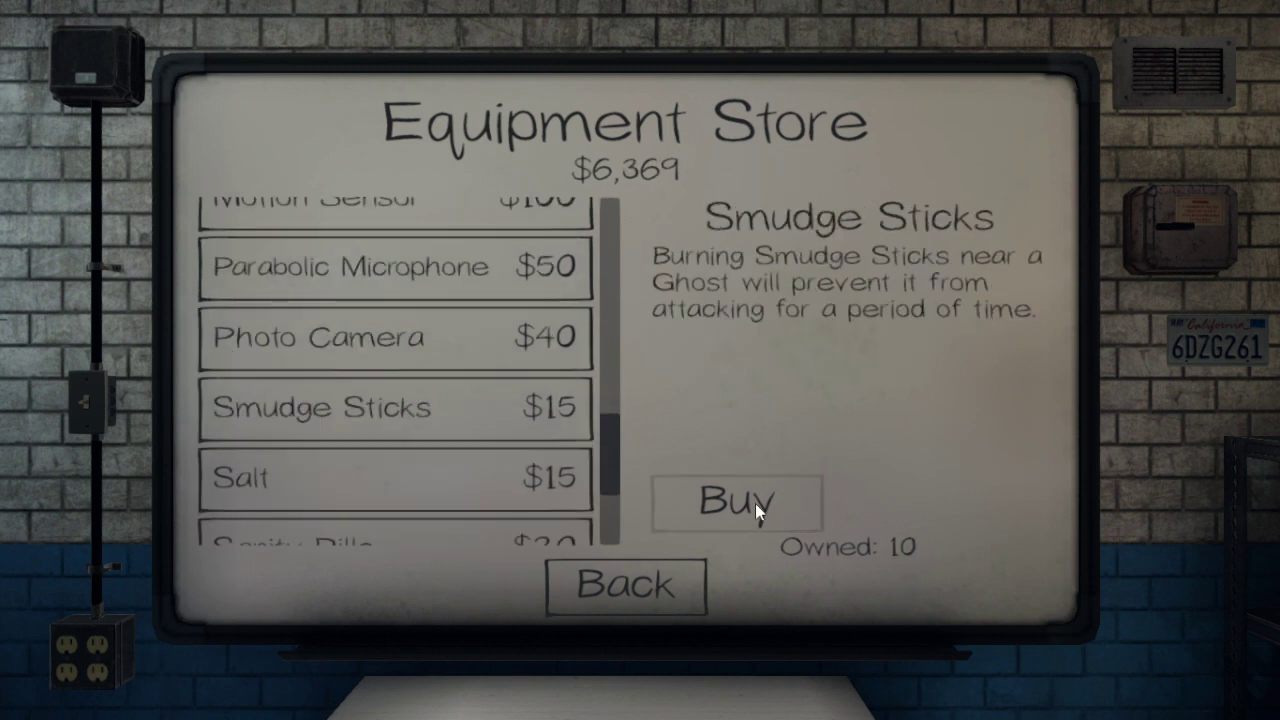
# Step: Buy more Salt and several batches of Sanity Pills
pyautogui.click(520, 478)
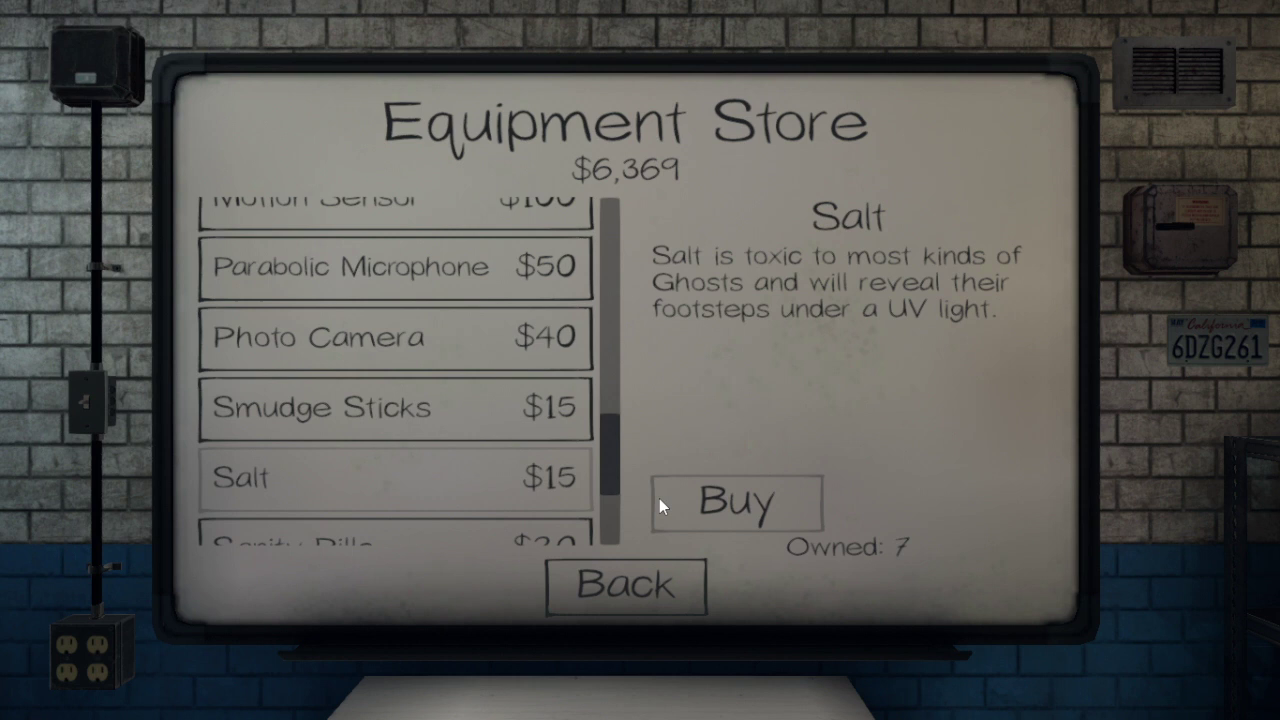
pyautogui.click(692, 505)
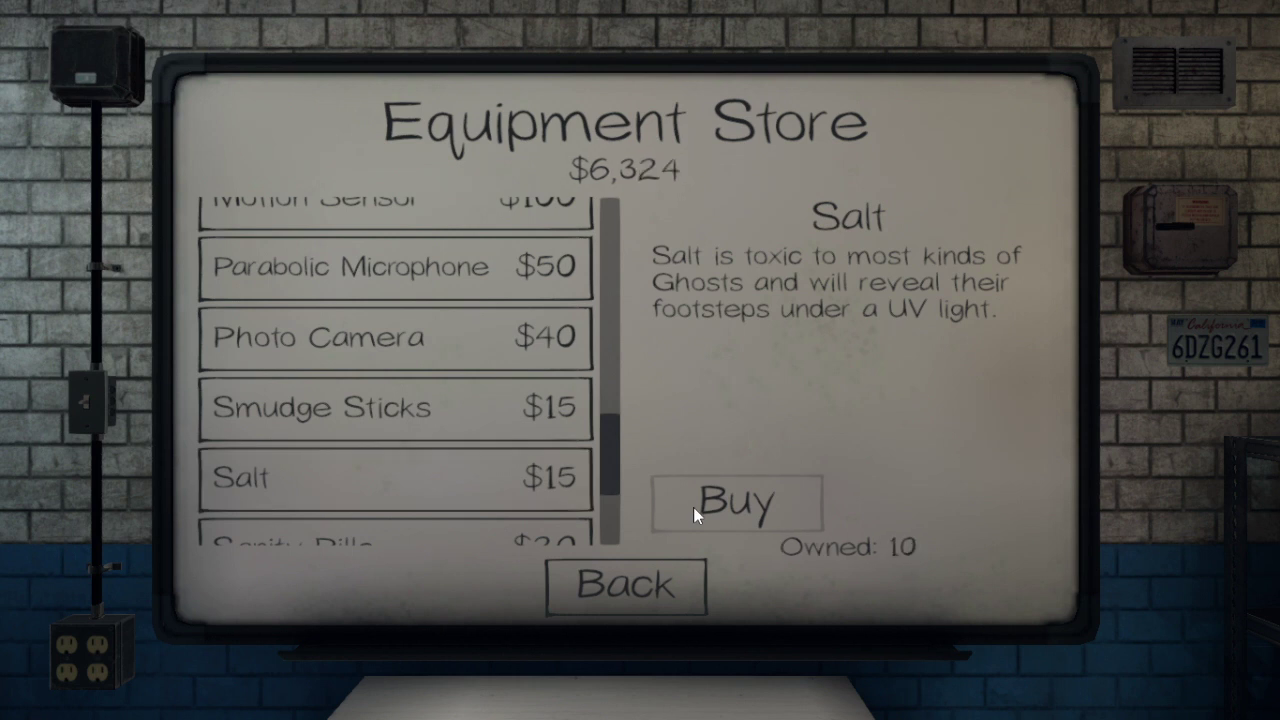
pyautogui.scroll(-1, 581, 509)
pyautogui.click(540, 465)
pyautogui.click(705, 507)
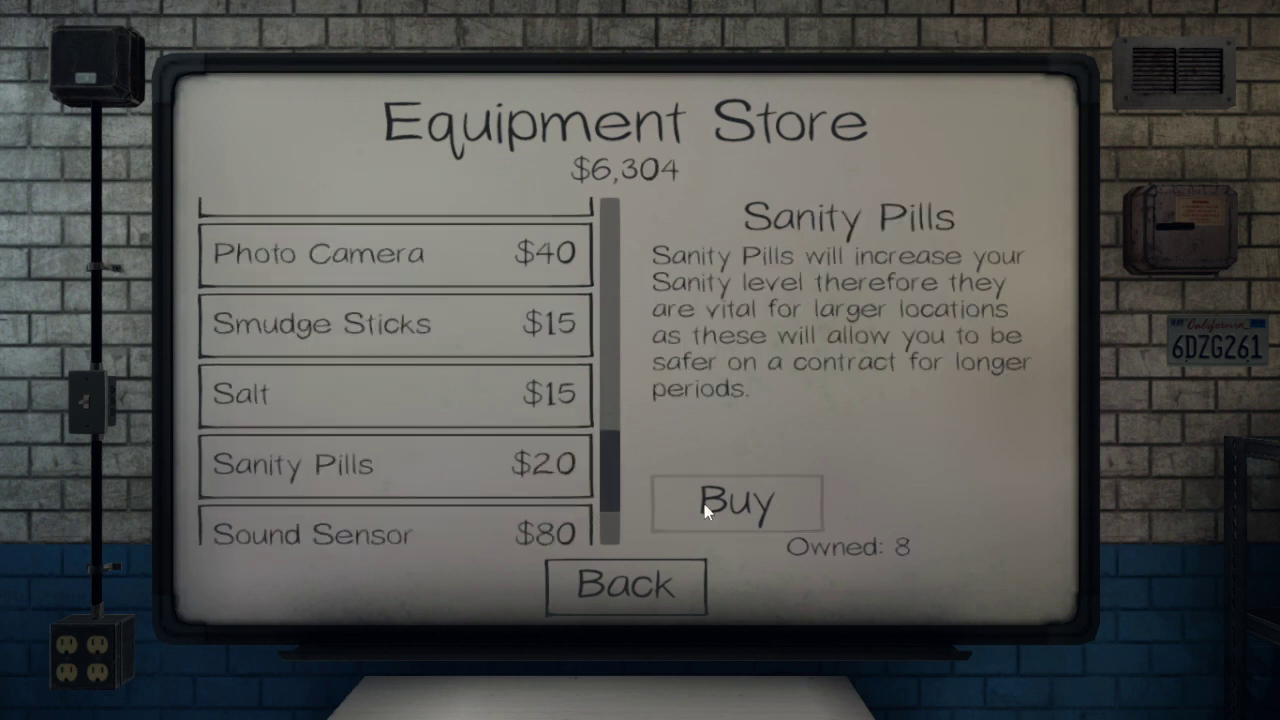
pyautogui.click(705, 508)
pyautogui.scroll(-1, 558, 510)
# Step: Buy two Strong Flashlights, then return to the server lobby with $6,144 left
pyautogui.click(546, 450)
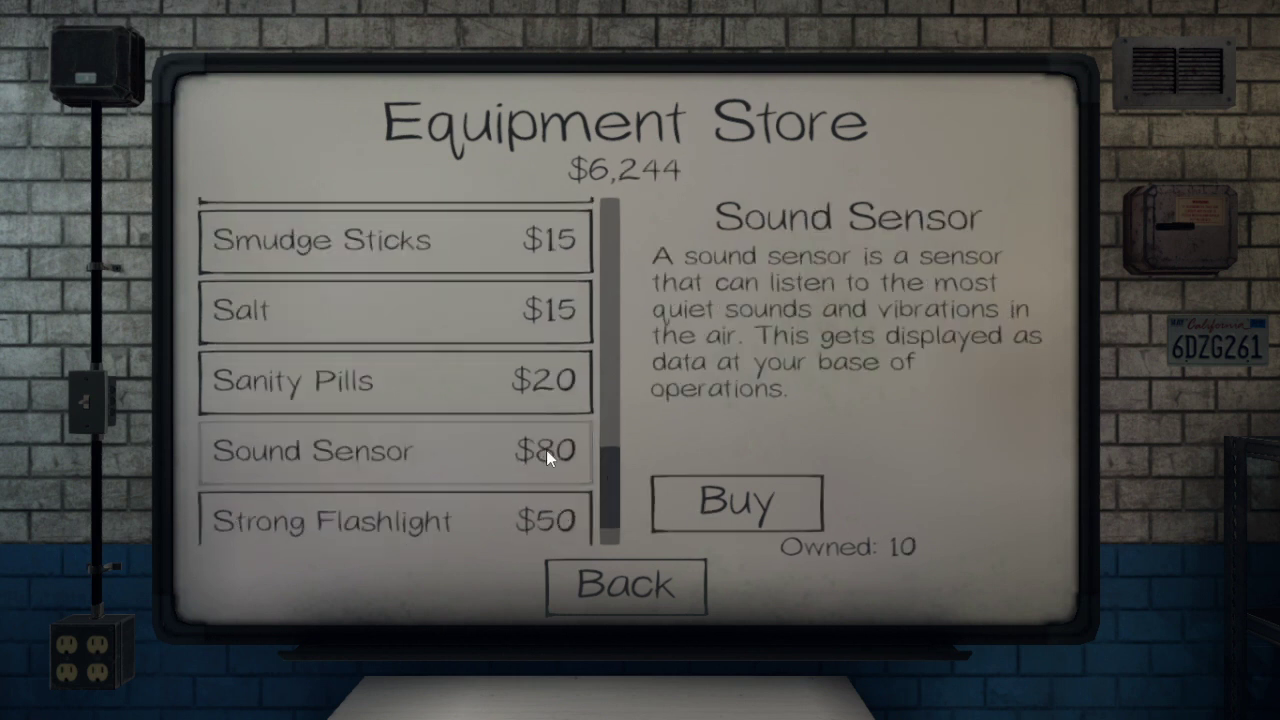
pyautogui.scroll(-1, 483, 497)
pyautogui.click(535, 443)
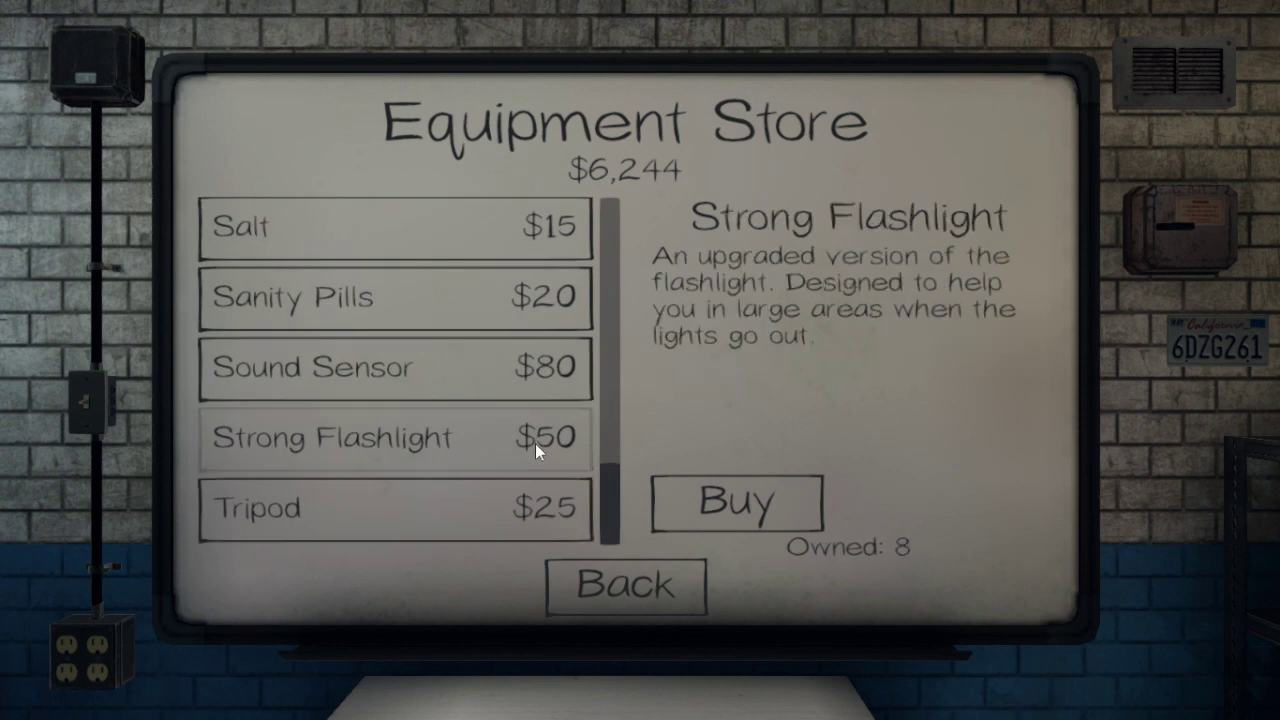
pyautogui.click(695, 481)
pyautogui.click(695, 481)
pyautogui.click(466, 505)
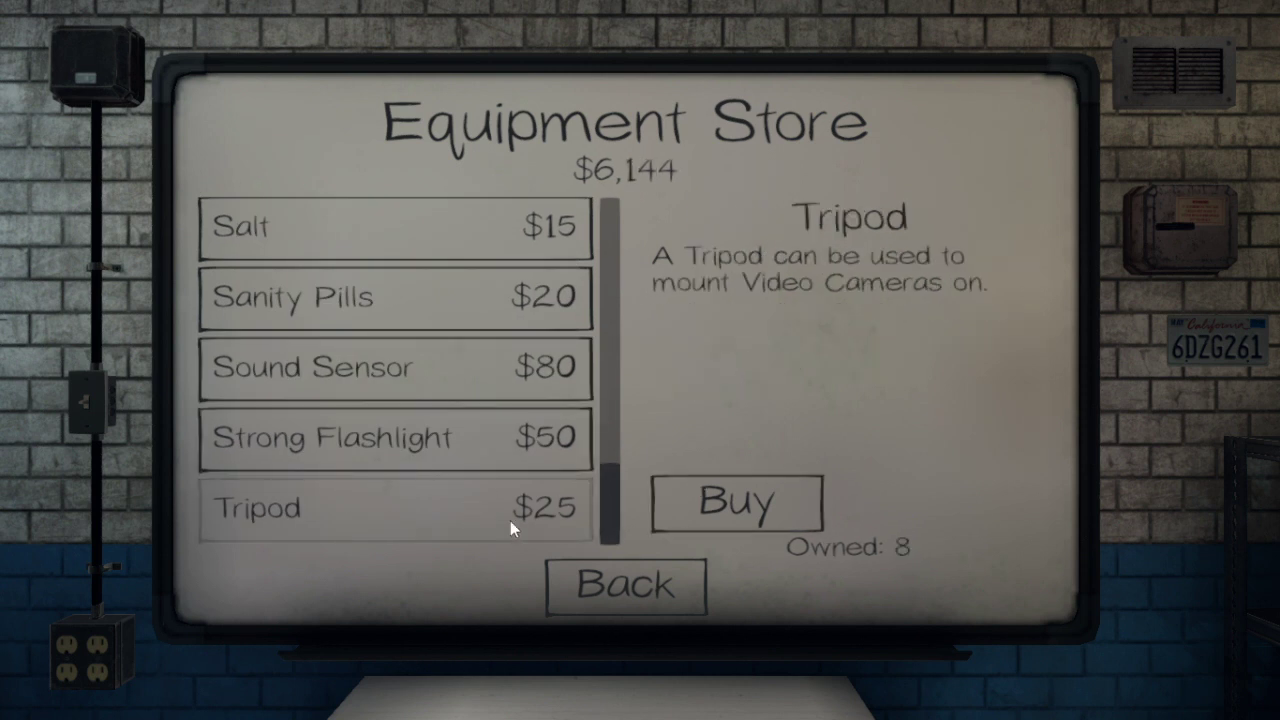
pyautogui.click(626, 584)
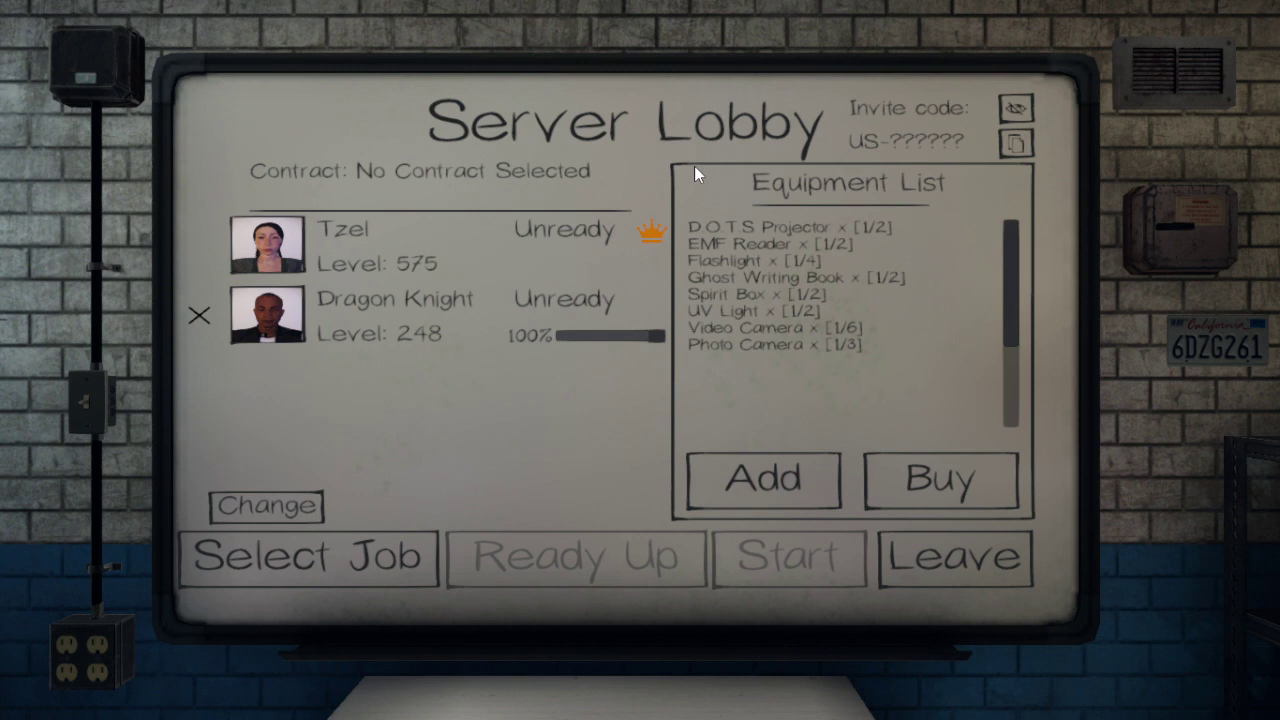
# Step: Choose Tanglewood Street House on the contract map, set Nightmare difficulty, and confirm
pyautogui.click(317, 570)
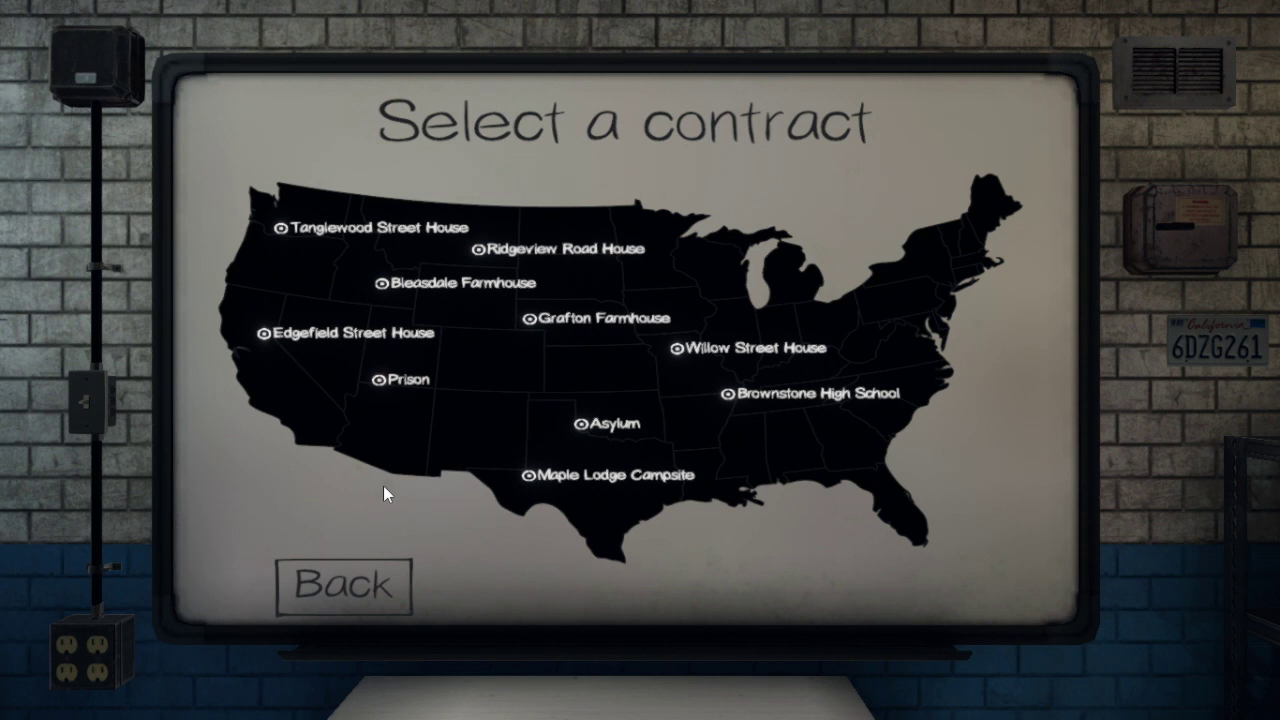
pyautogui.click(368, 232)
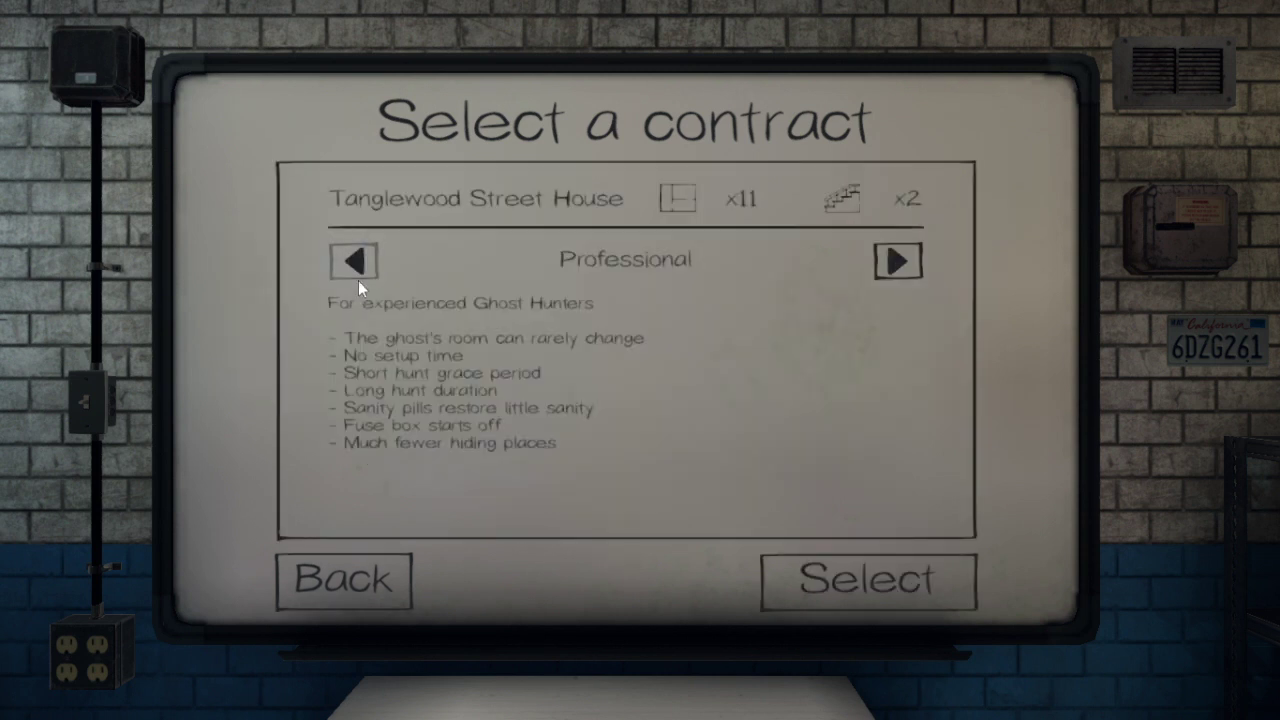
pyautogui.click(910, 266)
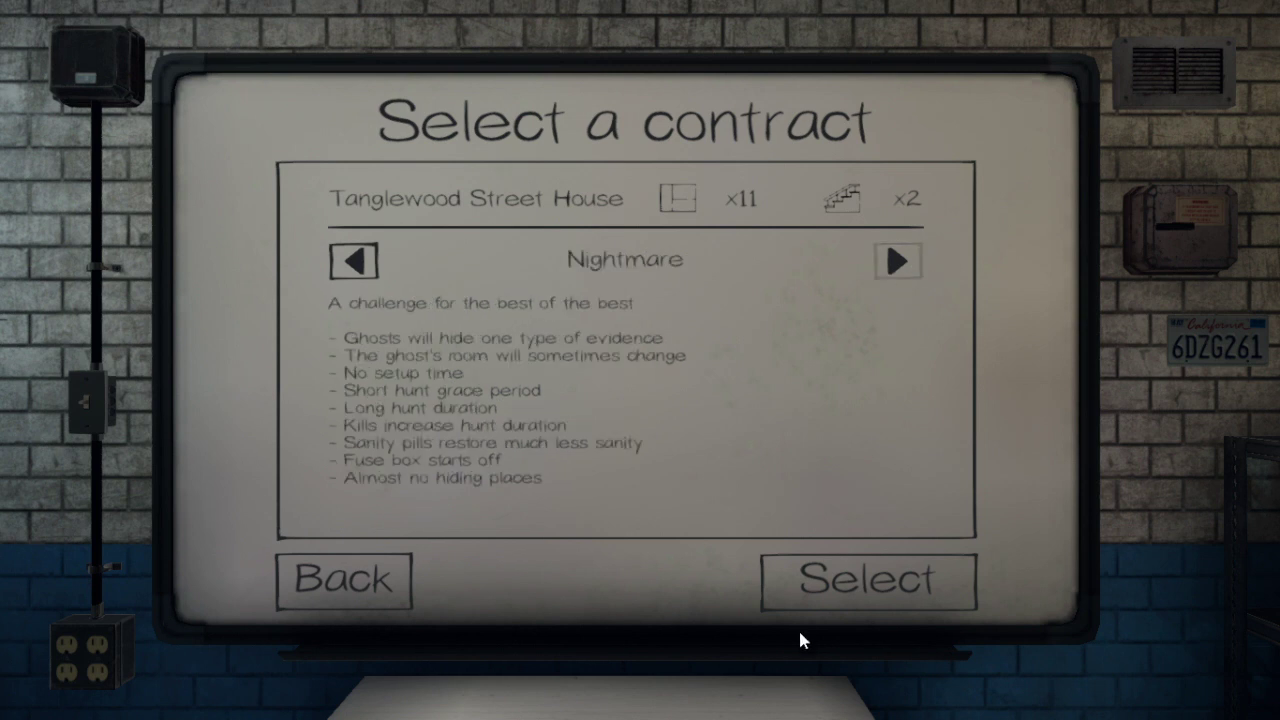
pyautogui.click(866, 580)
# Step: Check the player inventory twice, then mark yourself ready
pyautogui.click(814, 478)
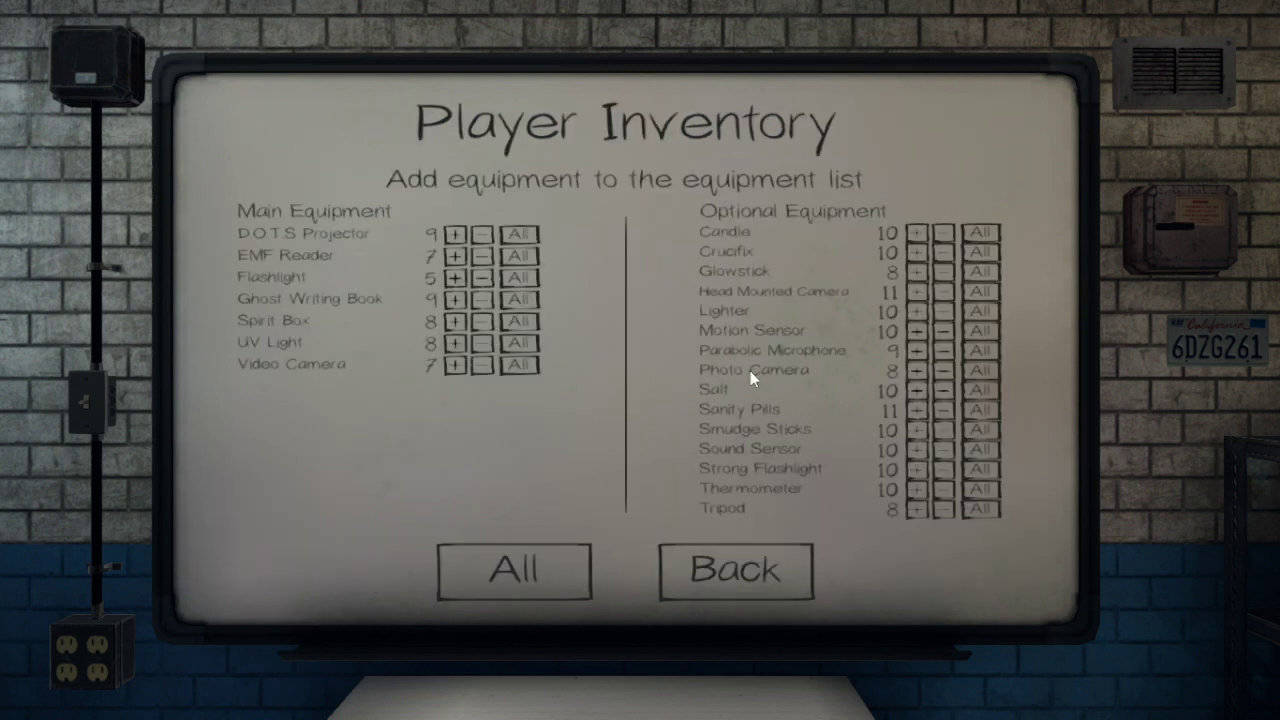
pyautogui.click(711, 563)
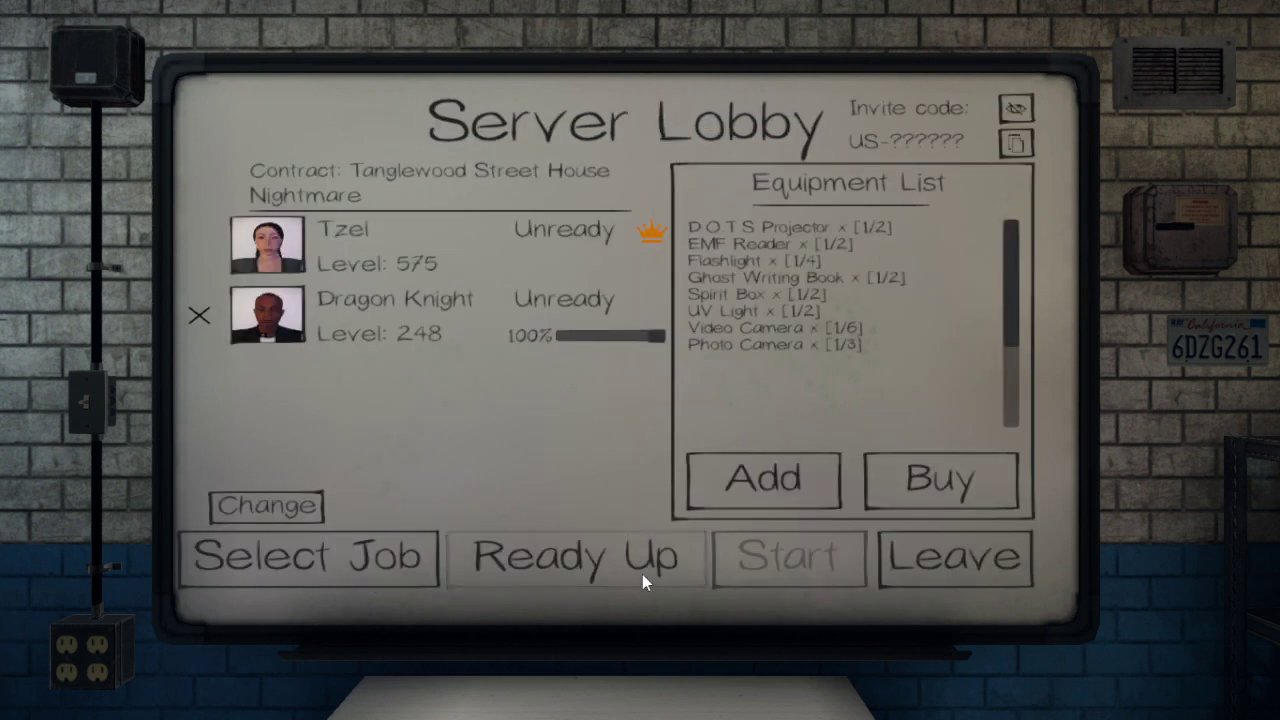
pyautogui.click(779, 475)
pyautogui.click(735, 569)
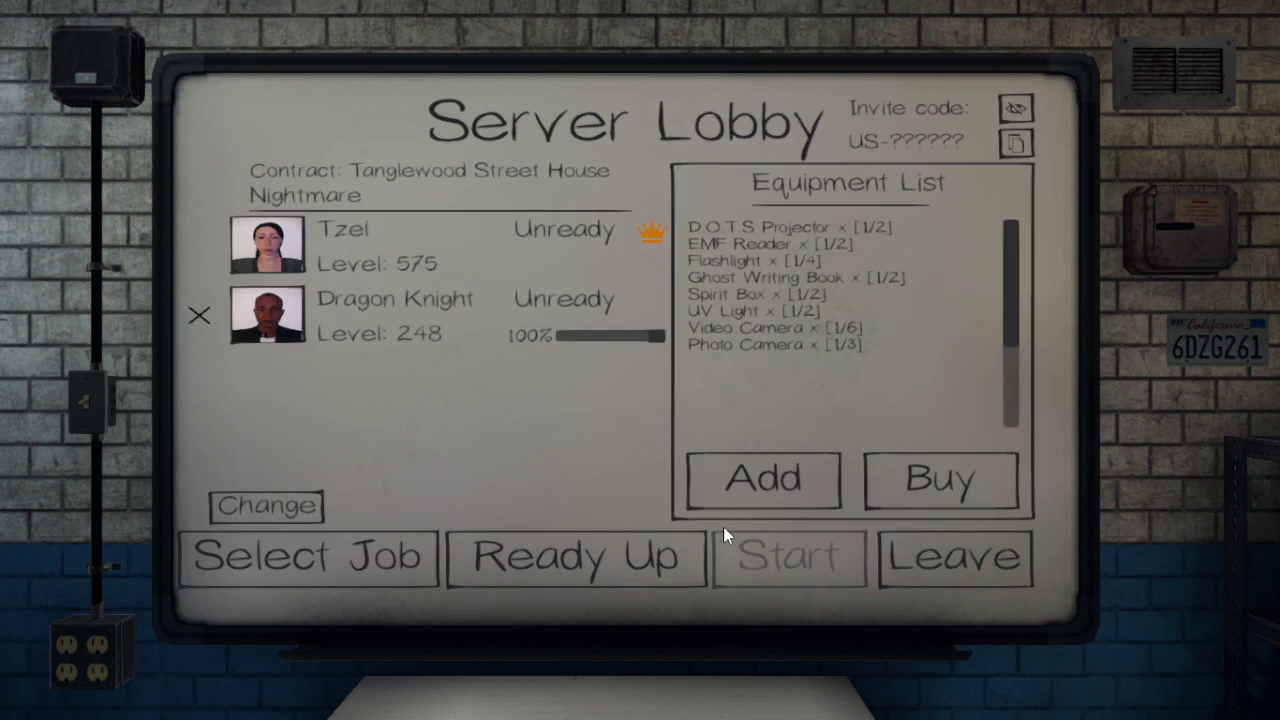
pyautogui.click(557, 570)
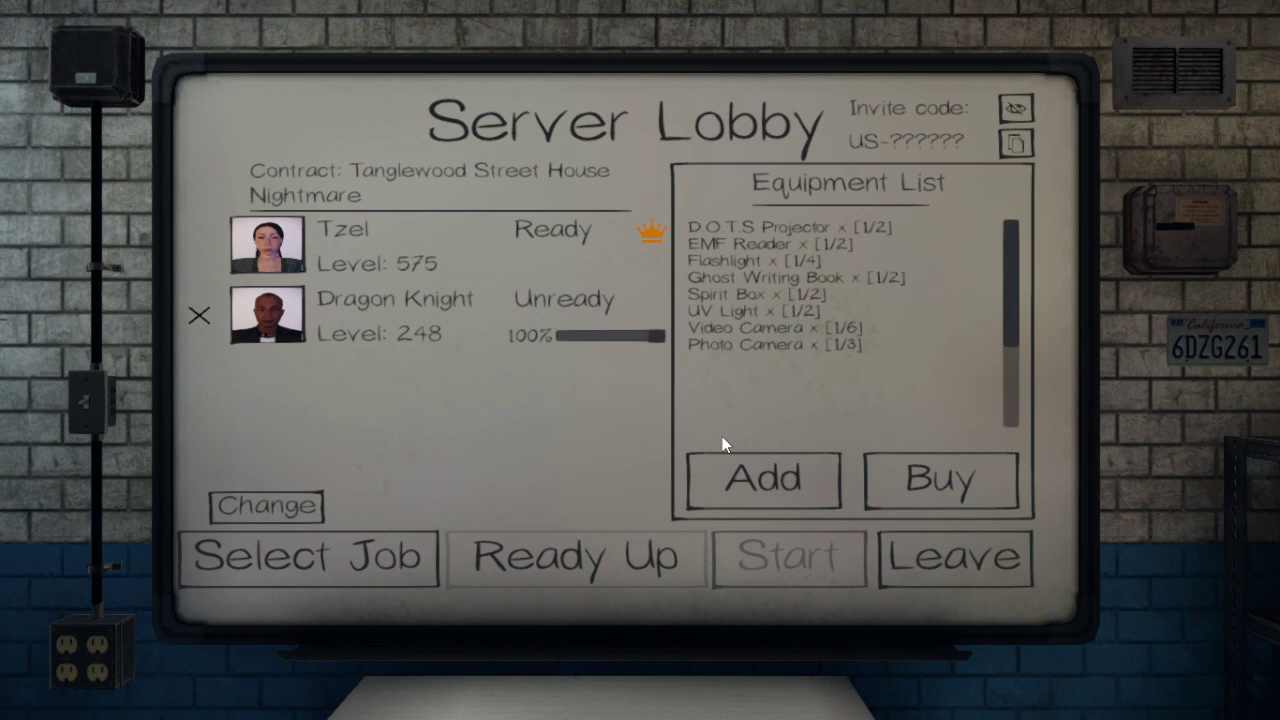
# Step: Add a lighter and another flashlight to the equipment list, then start the contract
pyautogui.click(761, 478)
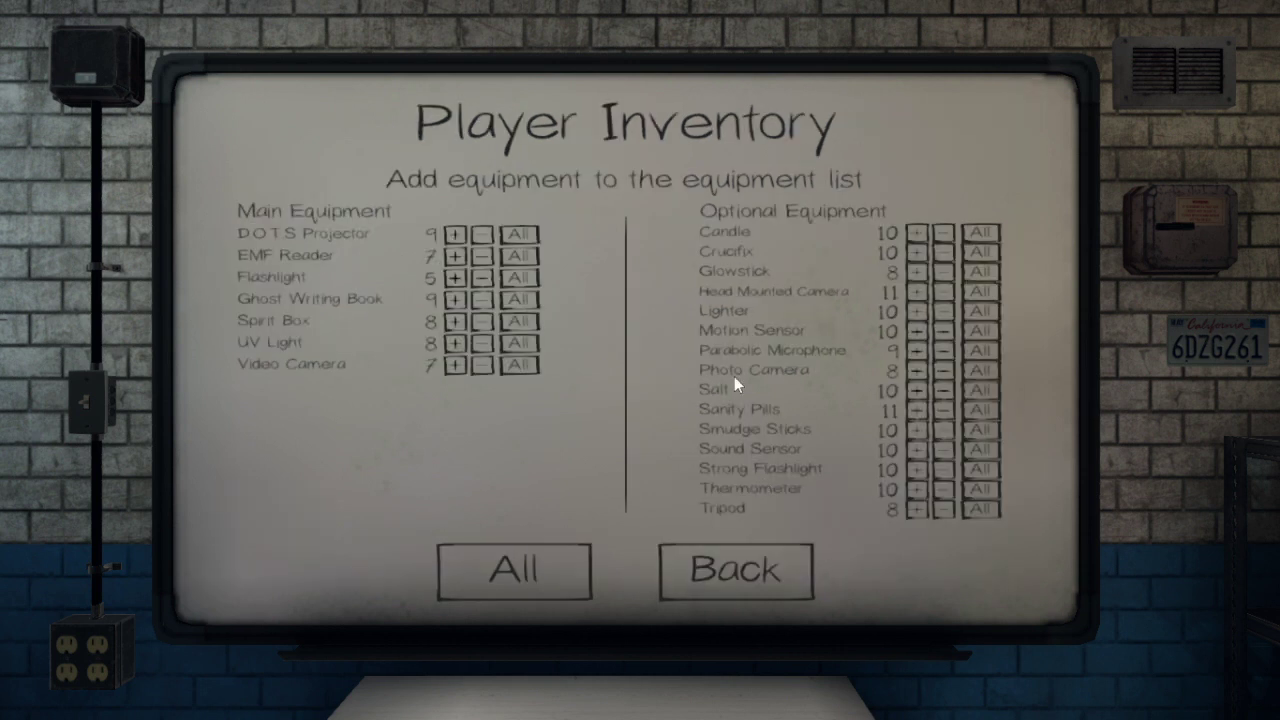
pyautogui.click(917, 310)
pyautogui.click(750, 570)
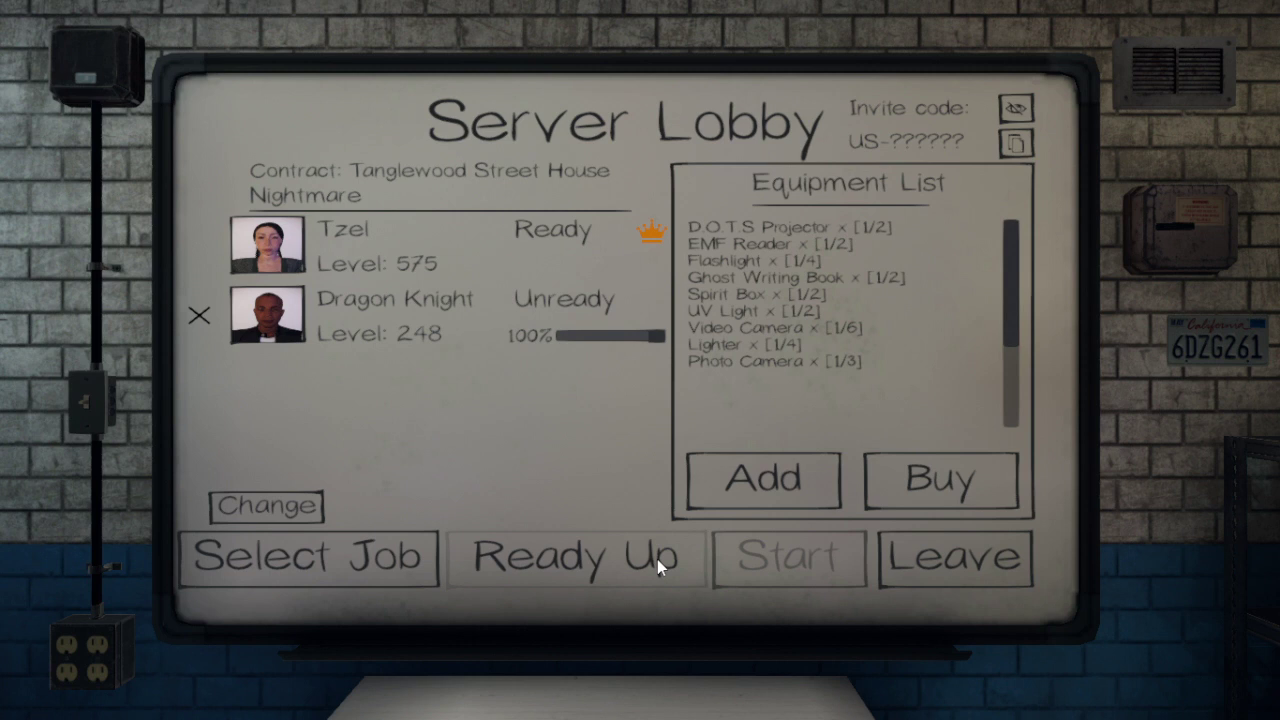
pyautogui.click(725, 498)
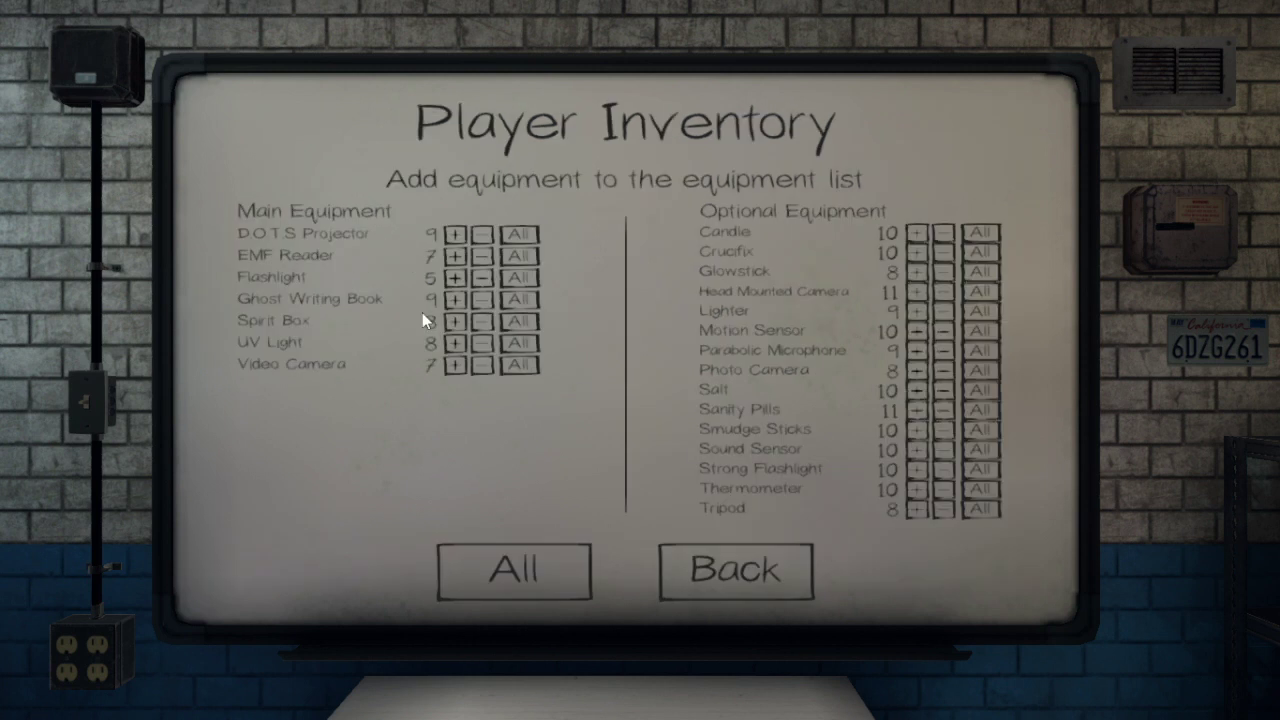
pyautogui.click(461, 276)
pyautogui.click(775, 572)
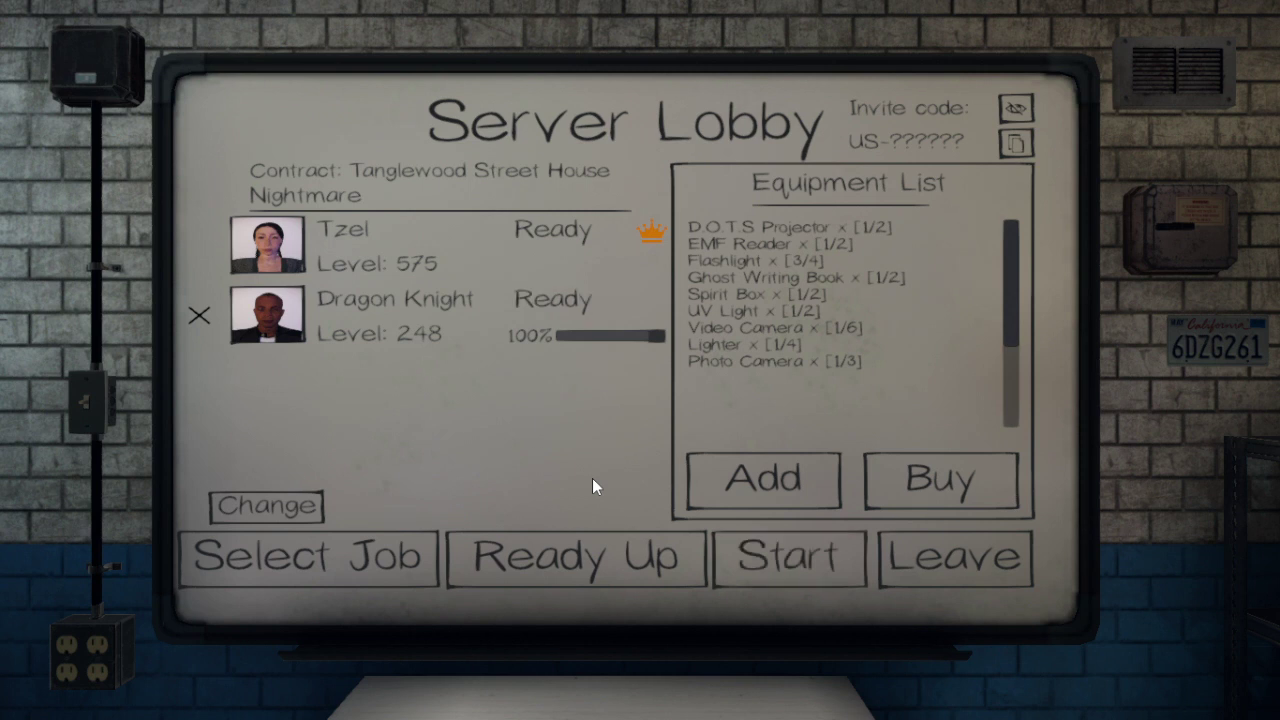
pyautogui.click(827, 571)
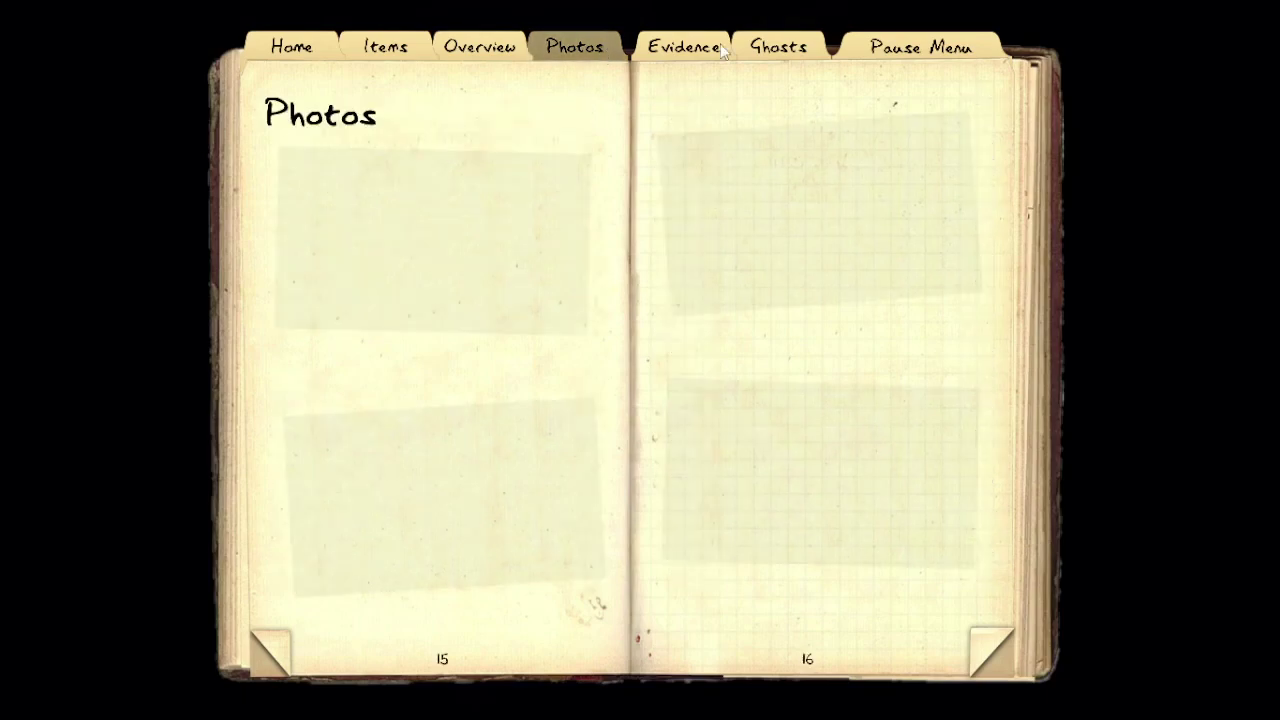
# Step: On the journal's Evidence page, strike out Deogen and Raiju, and circle The Mimic and The Twins
pyautogui.click(778, 47)
pyautogui.click(698, 50)
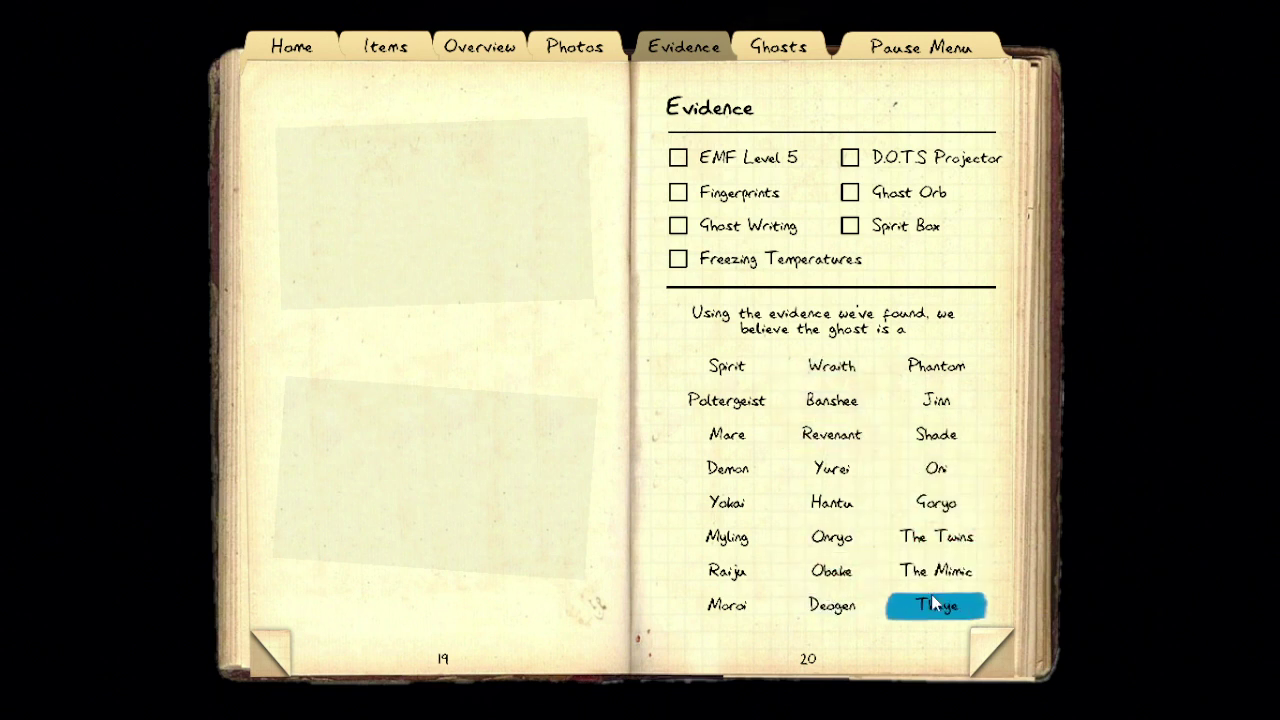
pyautogui.click(838, 612)
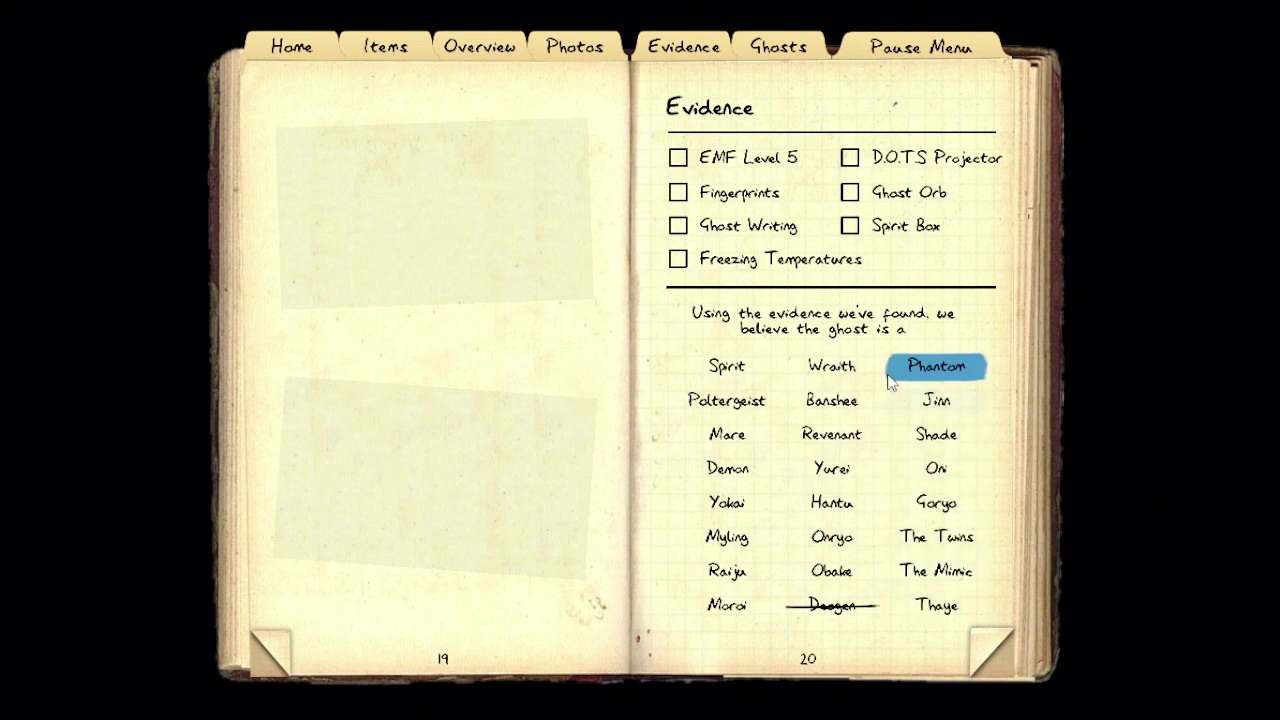
pyautogui.doubleClick(733, 580)
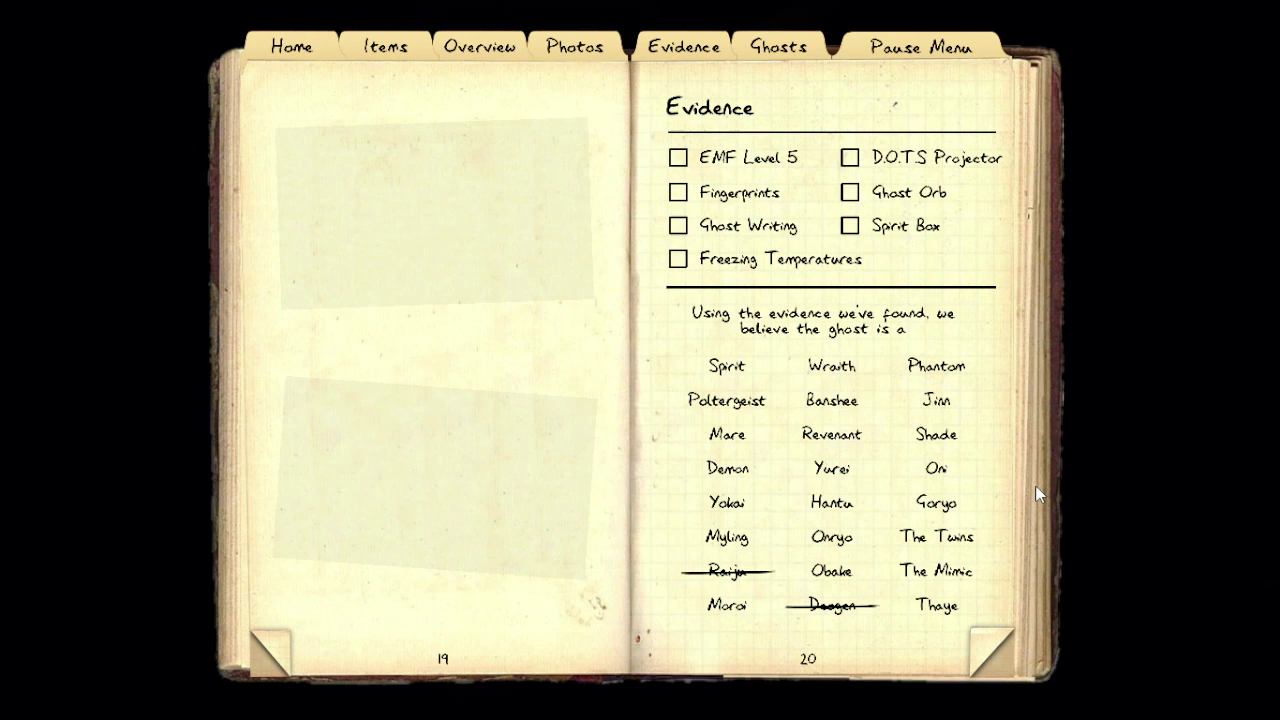
pyautogui.click(942, 572)
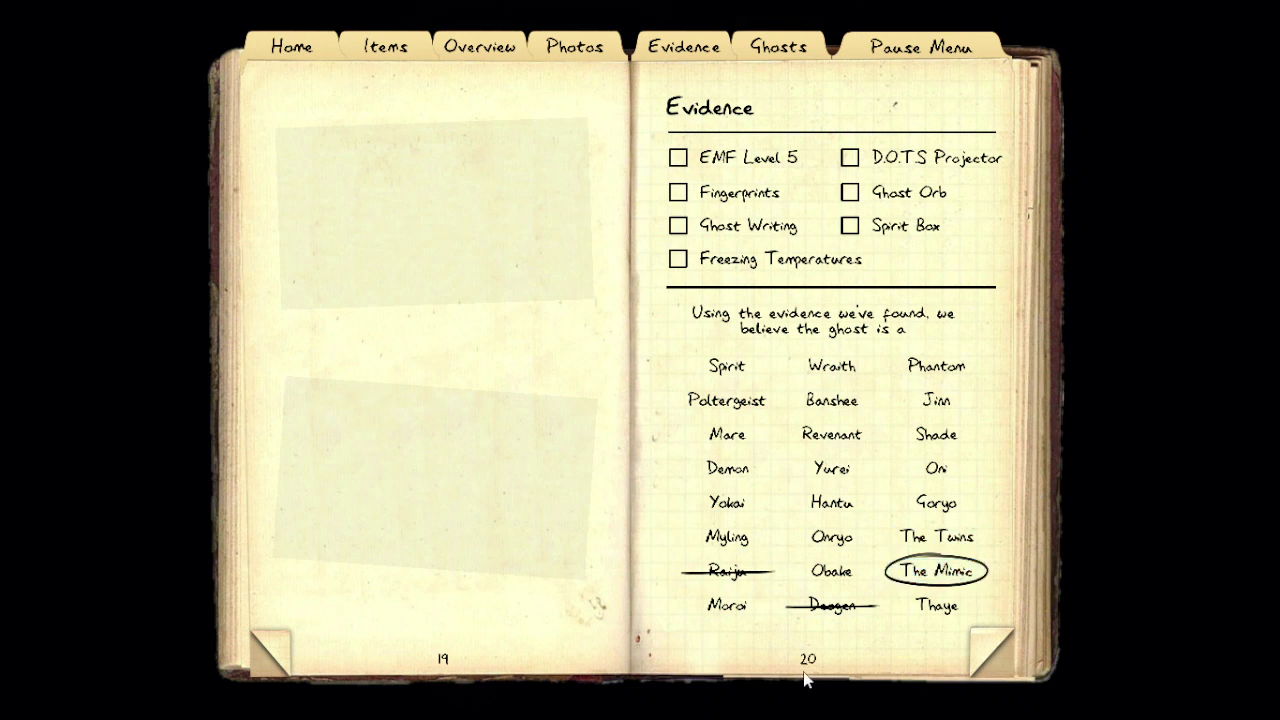
pyautogui.click(940, 540)
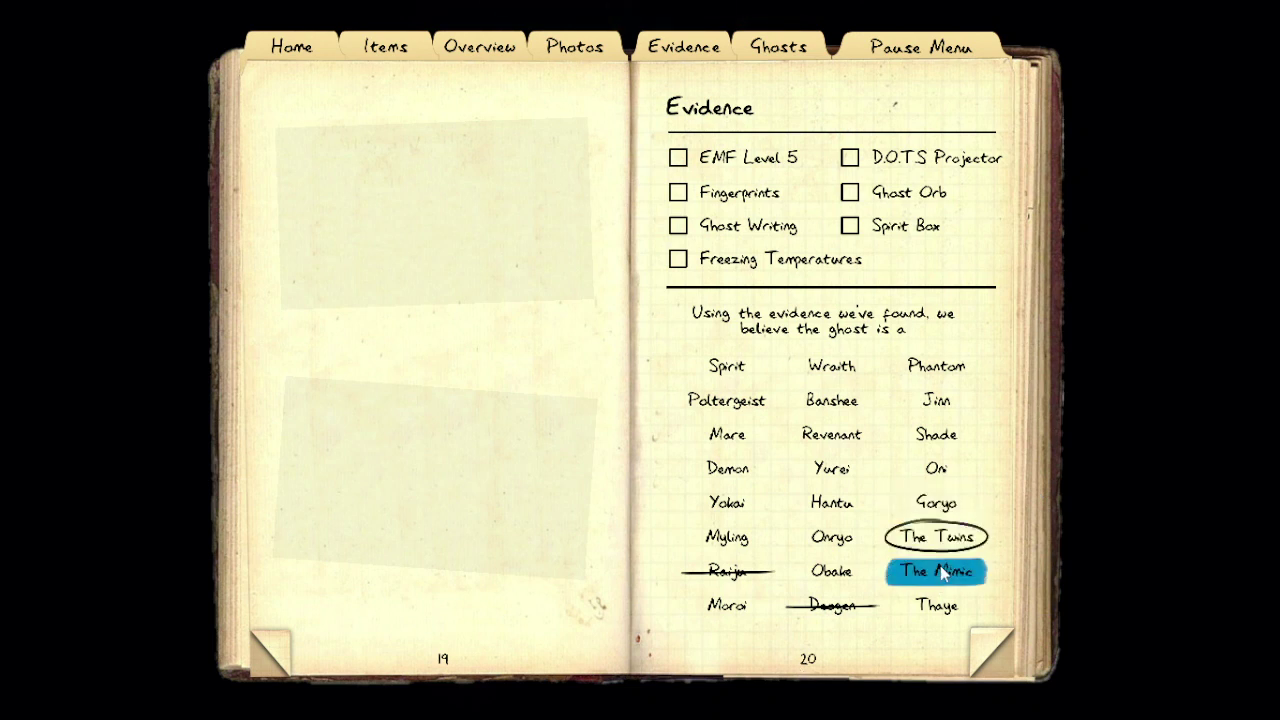